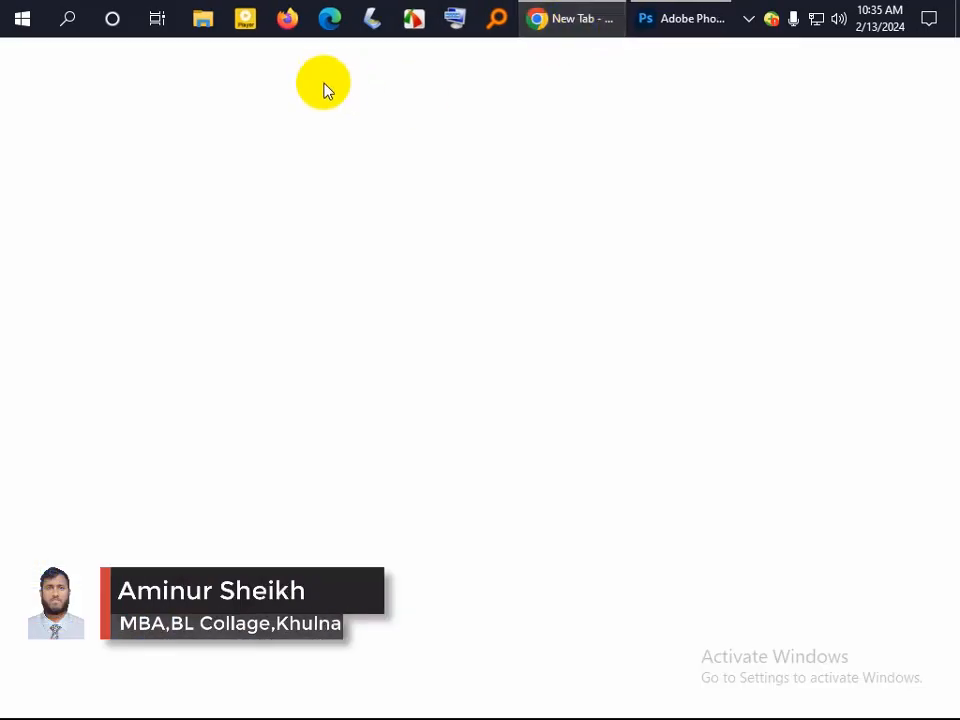
Step: Search Google for 'gst' and open the GST | Admission result at gstadmission.ac.bd
{"action": "left_click", "coordinate": [289, 89]}
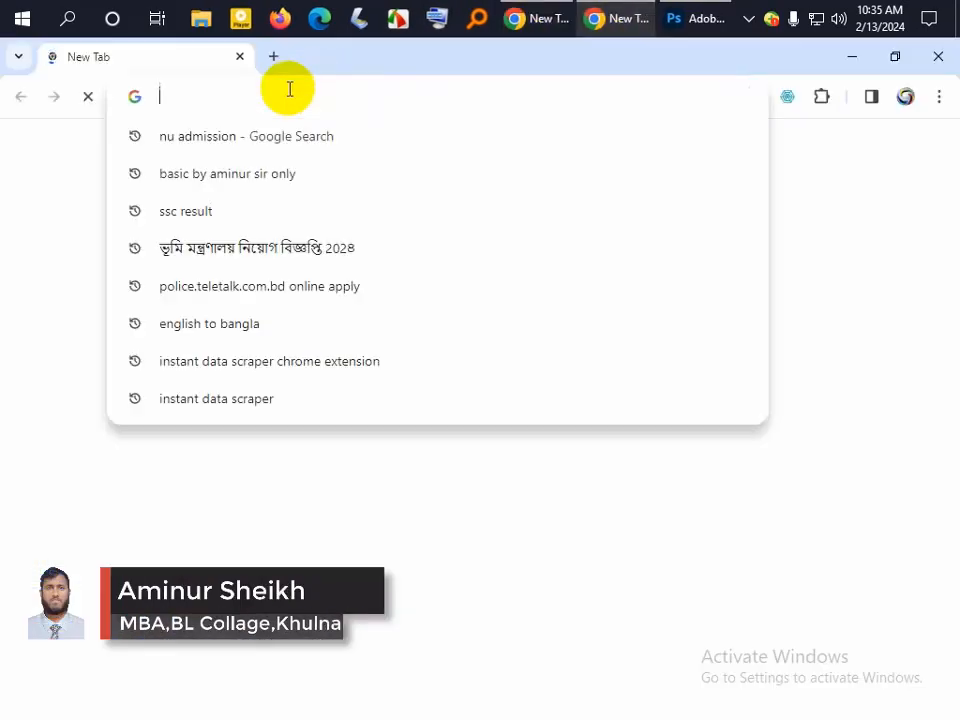
{"action": "type", "text": "gst"}
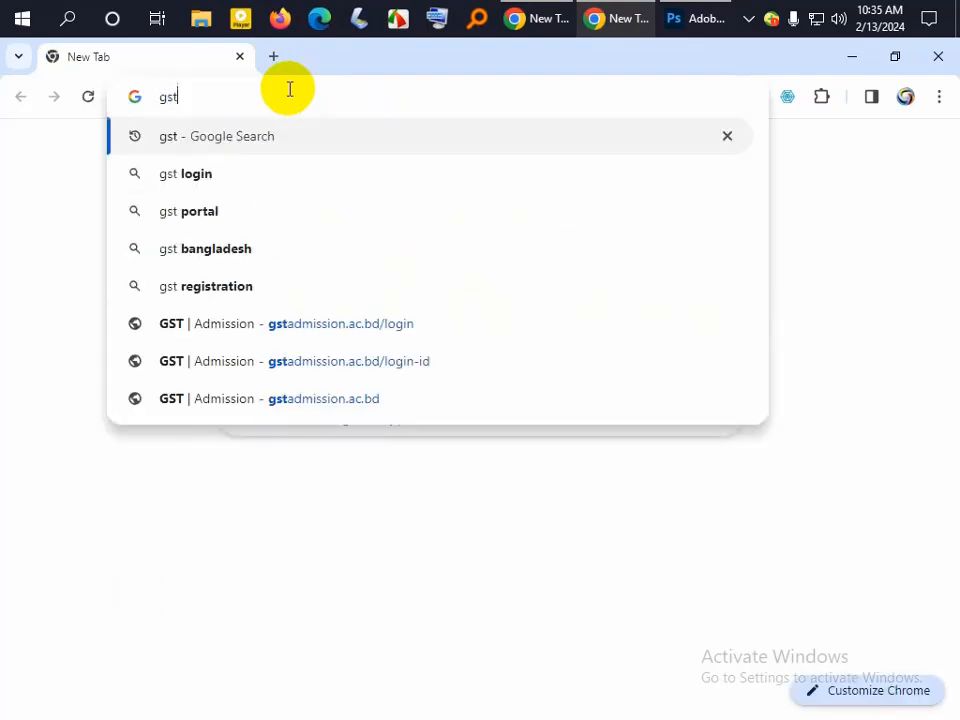
{"action": "key", "text": "Return"}
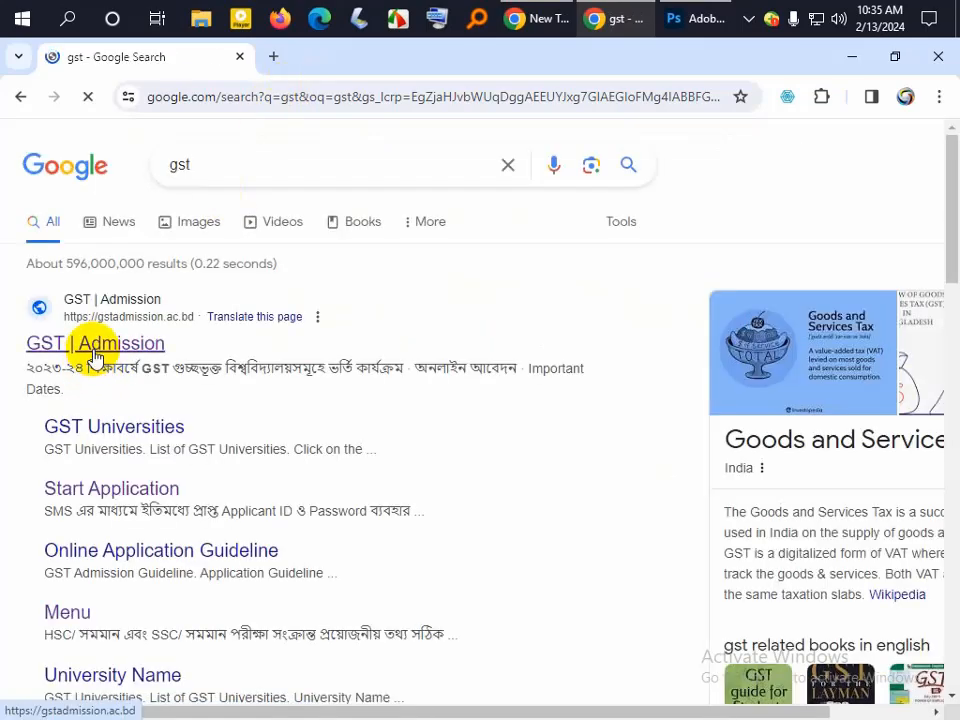
{"action": "left_click", "coordinate": [95, 352]}
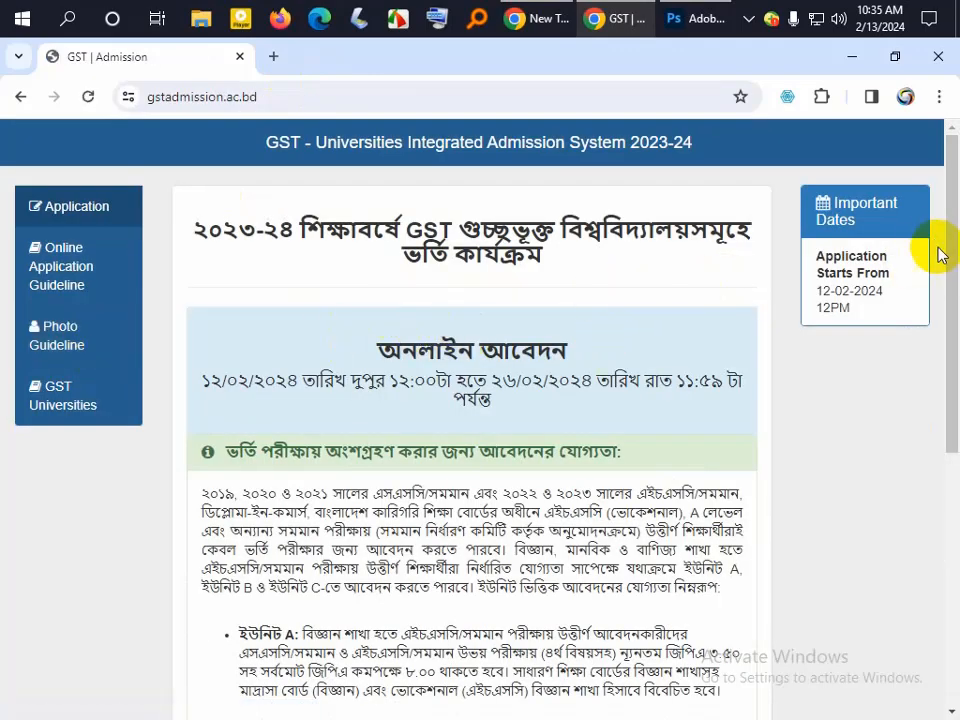
Step: Start a New Application without an applicant ID to reach the empty HSC/SSC roll form
{"action": "left_click_drag", "start_coordinate": [948, 221], "coordinate": [955, 328]}
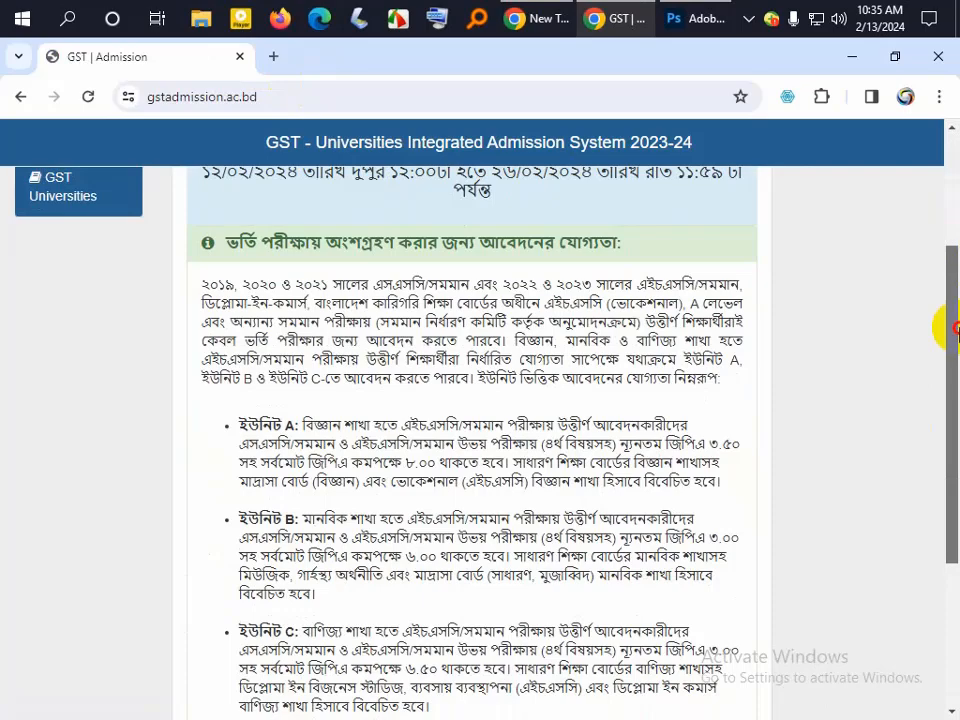
{"action": "left_click_drag", "start_coordinate": [949, 268], "coordinate": [945, 437]}
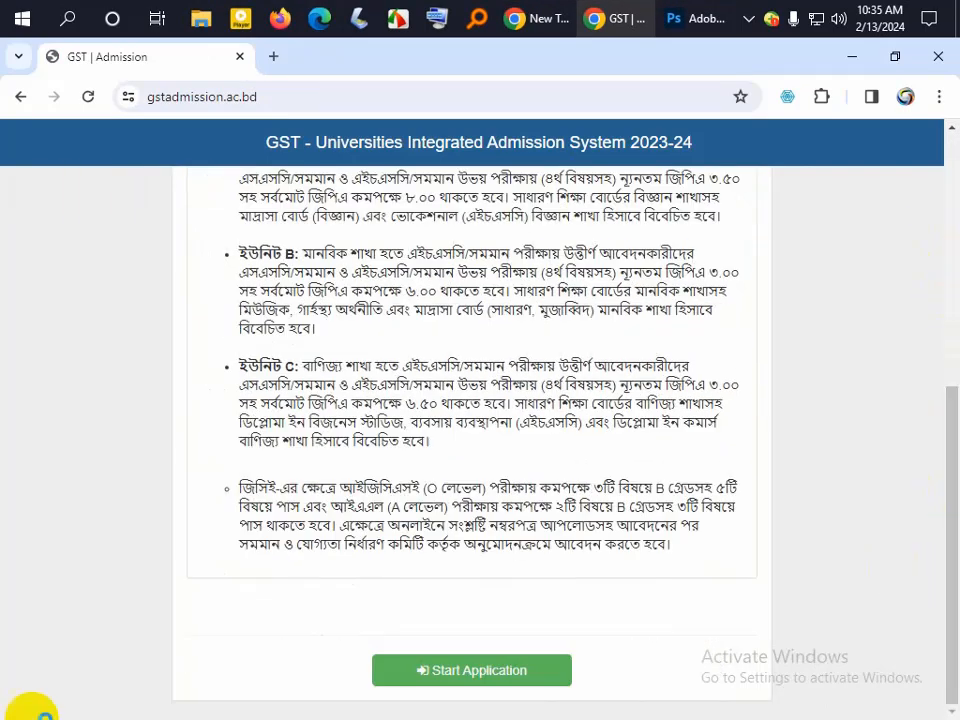
{"action": "left_click", "coordinate": [448, 683]}
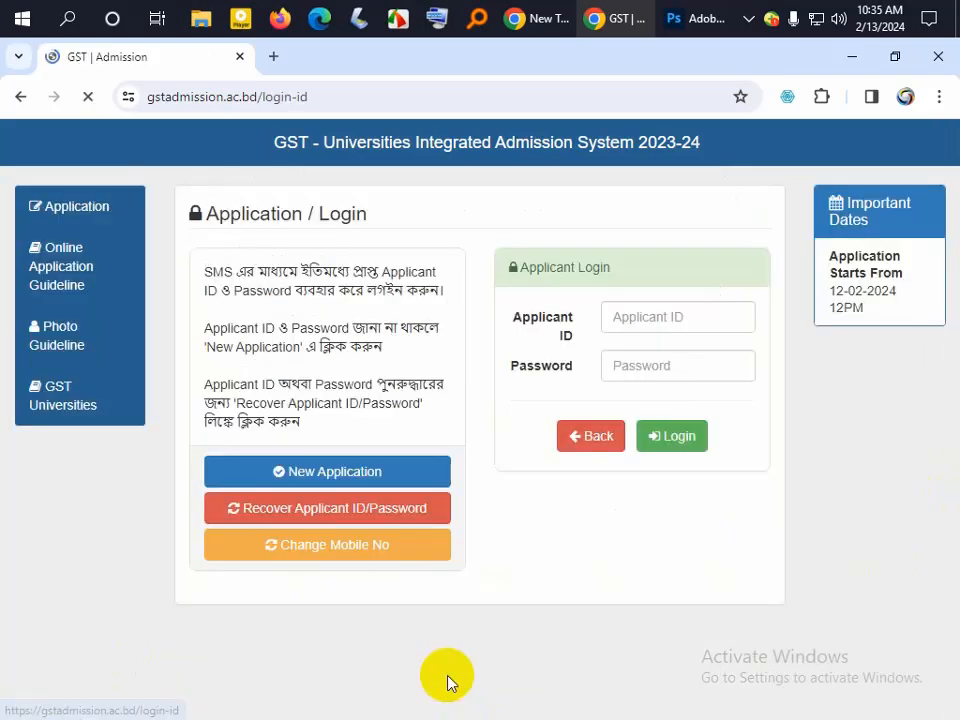
{"action": "left_click", "coordinate": [306, 478]}
{"action": "left_click", "coordinate": [368, 367]}
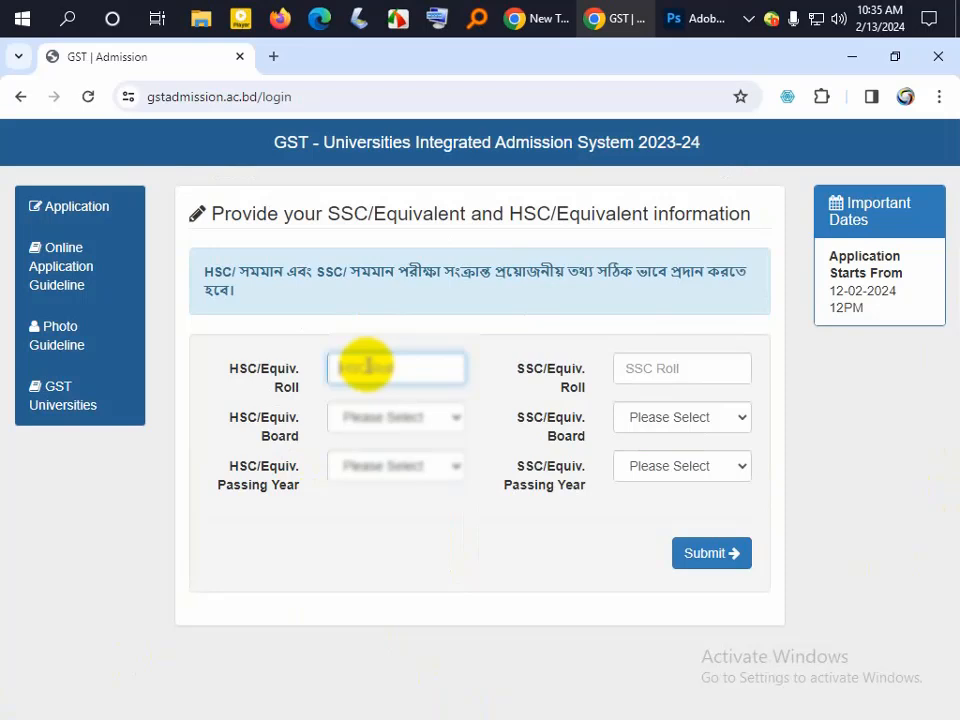
Step: Enter the HSC roll number with board Dhaka and passing year 2022
{"action": "left_click", "coordinate": [388, 419]}
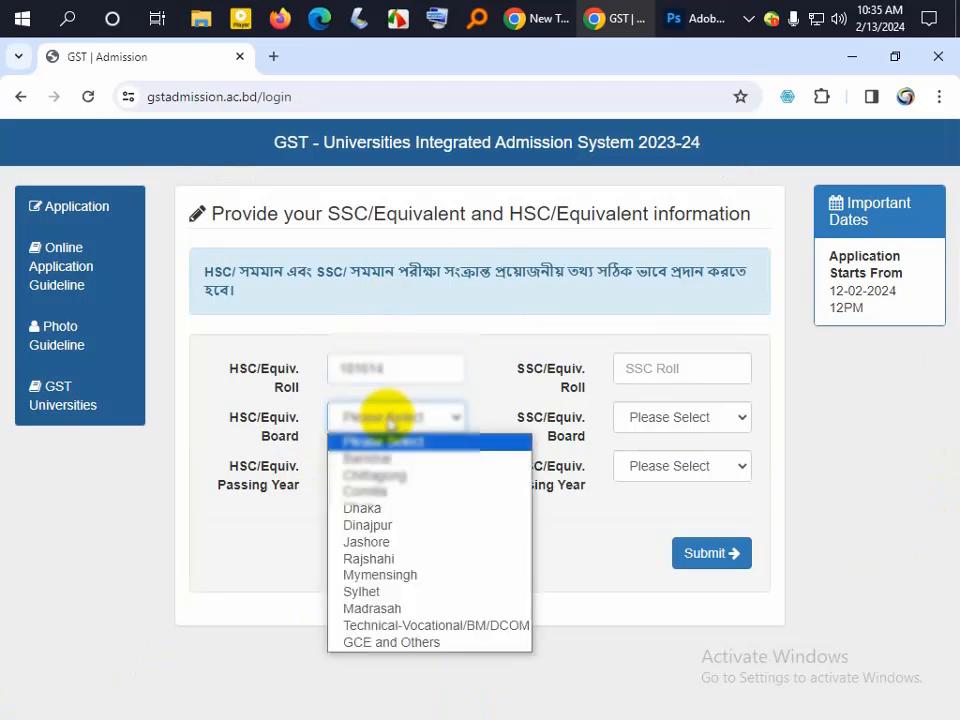
{"action": "left_click", "coordinate": [366, 508]}
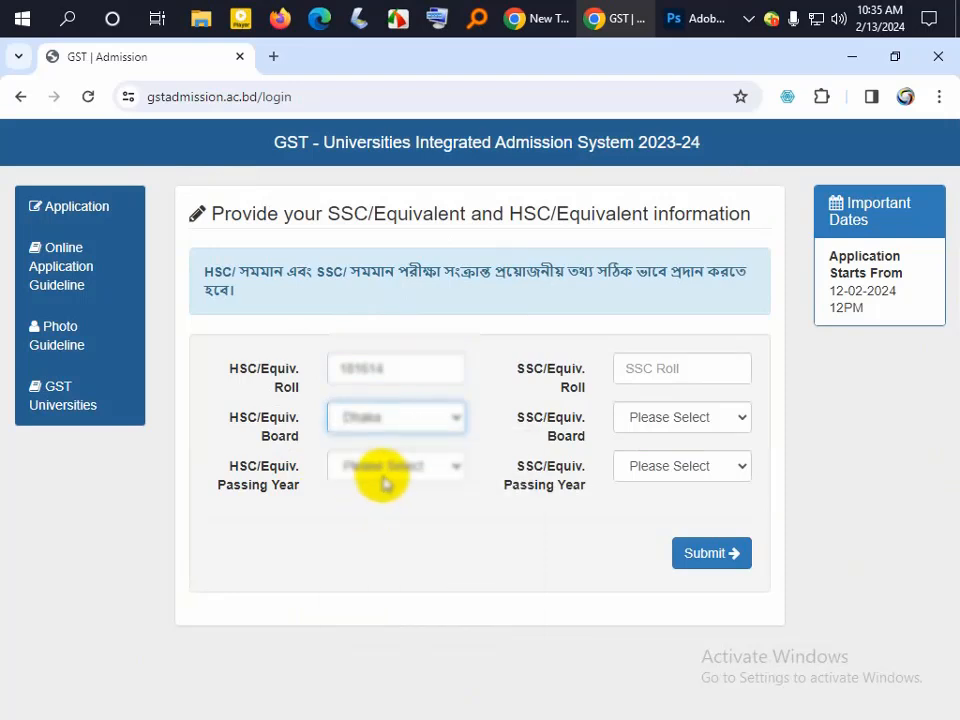
{"action": "left_click", "coordinate": [382, 470]}
{"action": "left_click", "coordinate": [357, 524]}
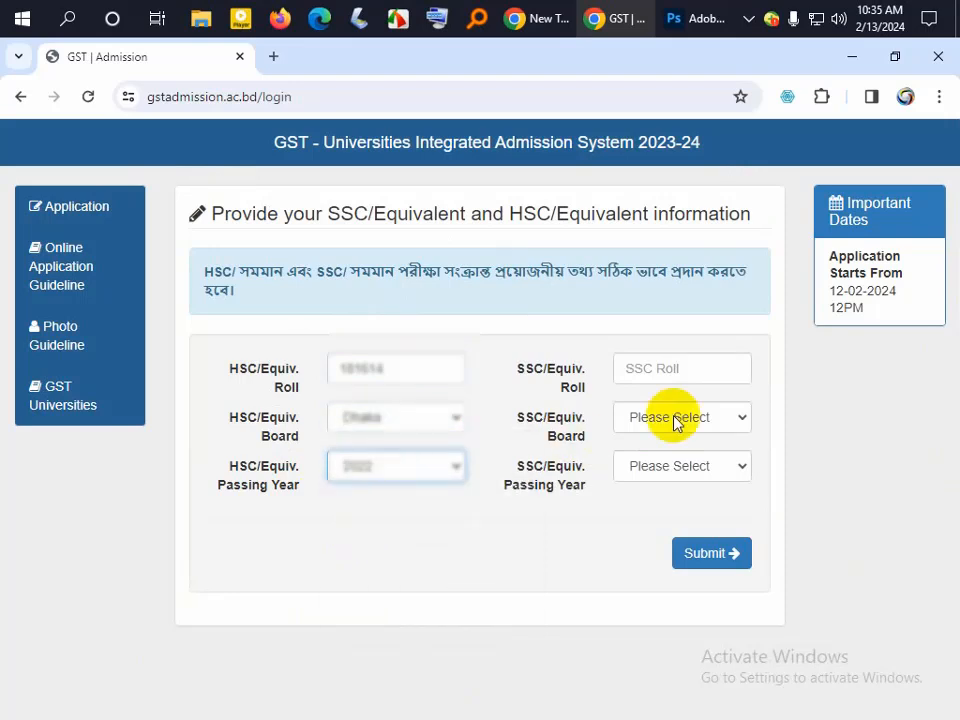
Step: Enter the SSC roll number with board Dhaka and passing year 2020, then submit
{"action": "left_click", "coordinate": [668, 365]}
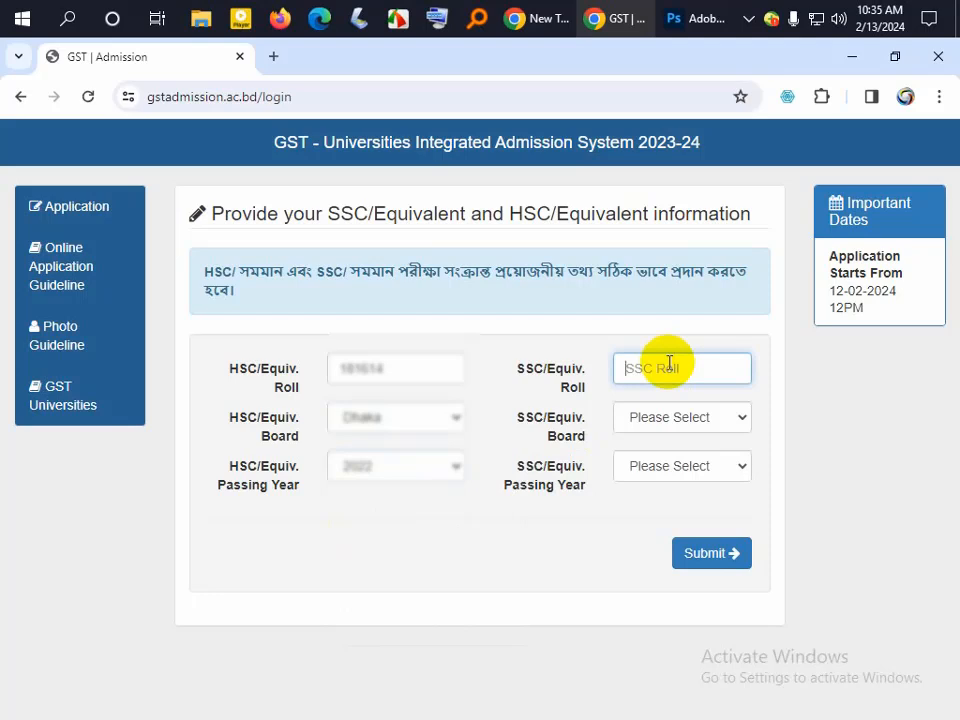
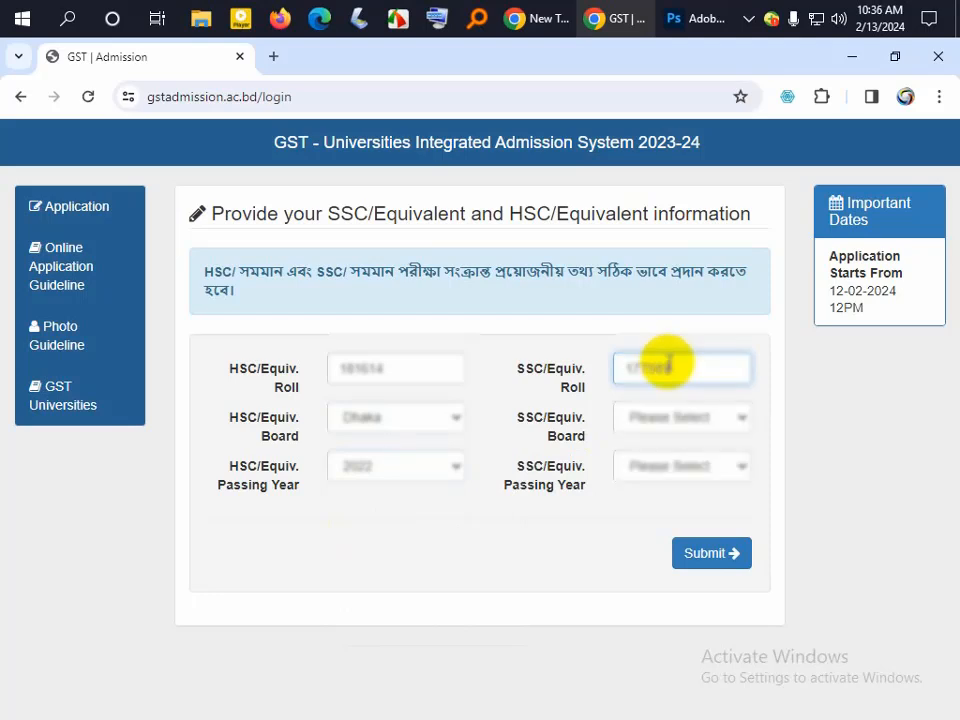
{"action": "left_click", "coordinate": [684, 418]}
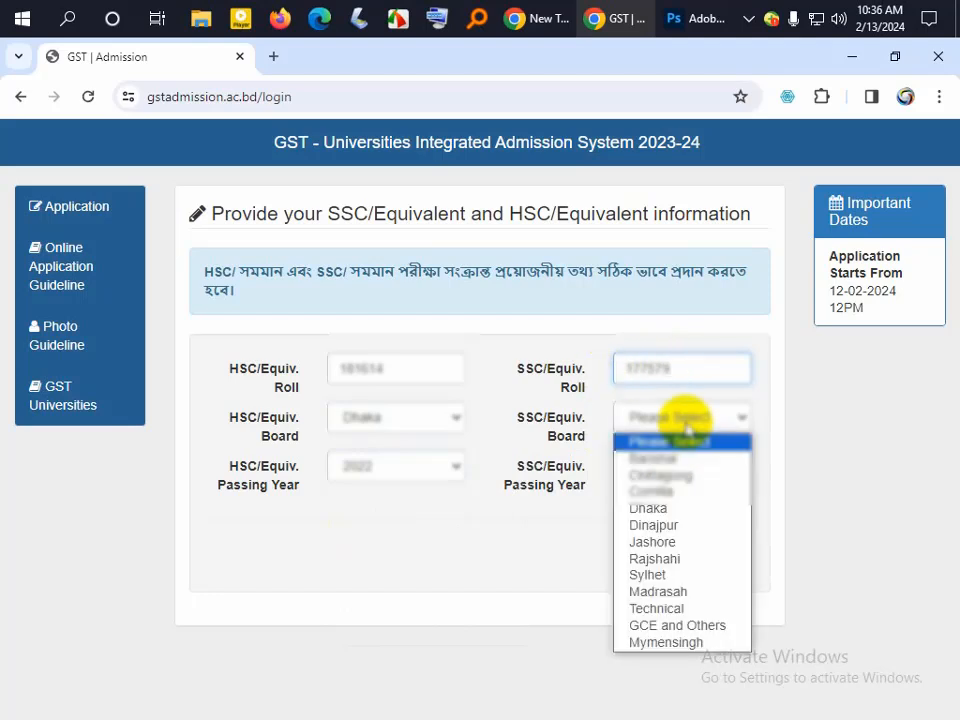
{"action": "left_click", "coordinate": [655, 508]}
{"action": "left_click", "coordinate": [683, 472]}
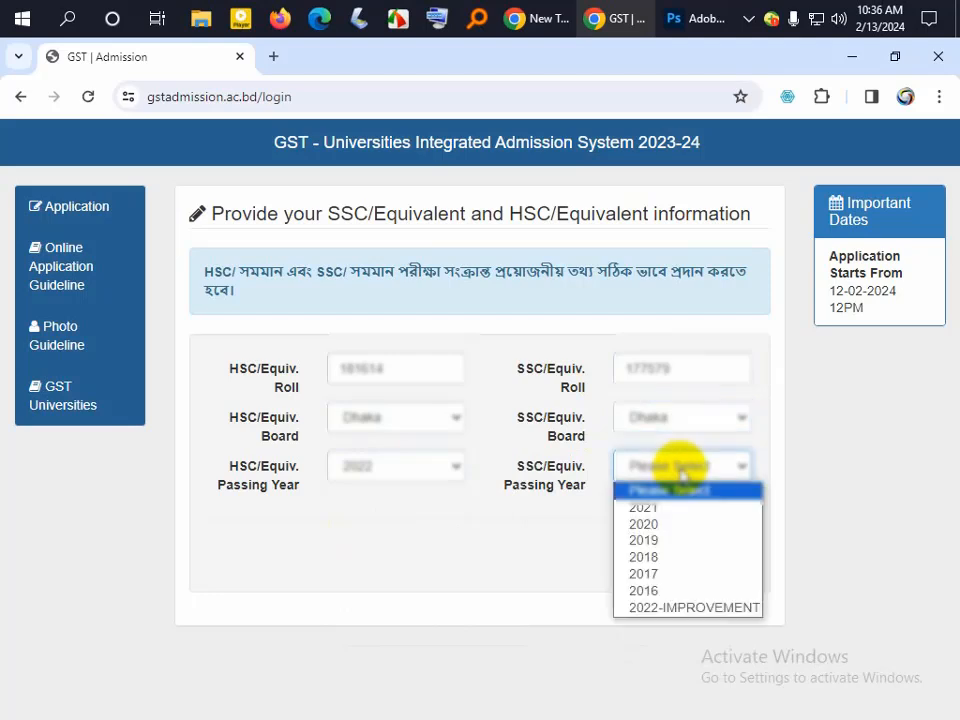
{"action": "left_click", "coordinate": [659, 525]}
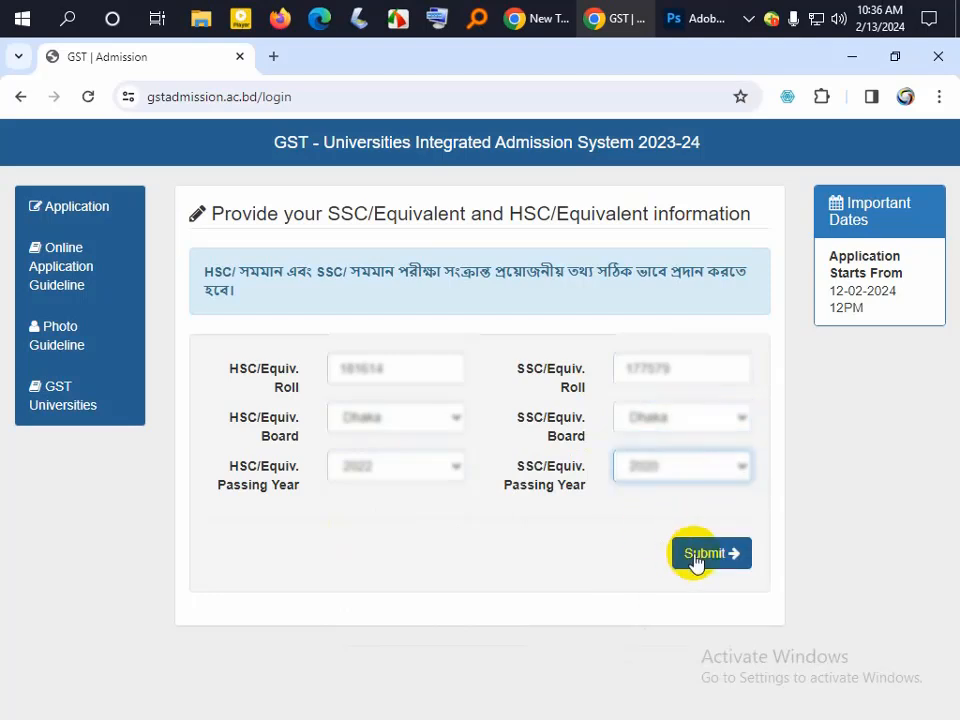
{"action": "left_click", "coordinate": [695, 557]}
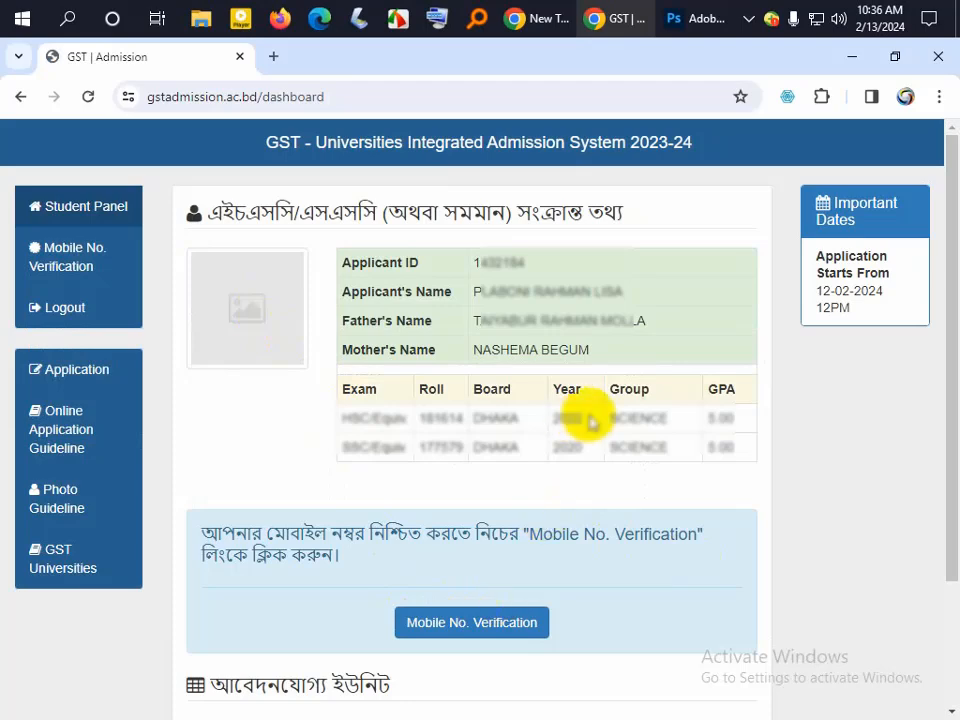
Step: Go from the Unit - A, Science eligibility dashboard to Mobile No. Verification
{"action": "left_click_drag", "start_coordinate": [950, 220], "coordinate": [945, 311]}
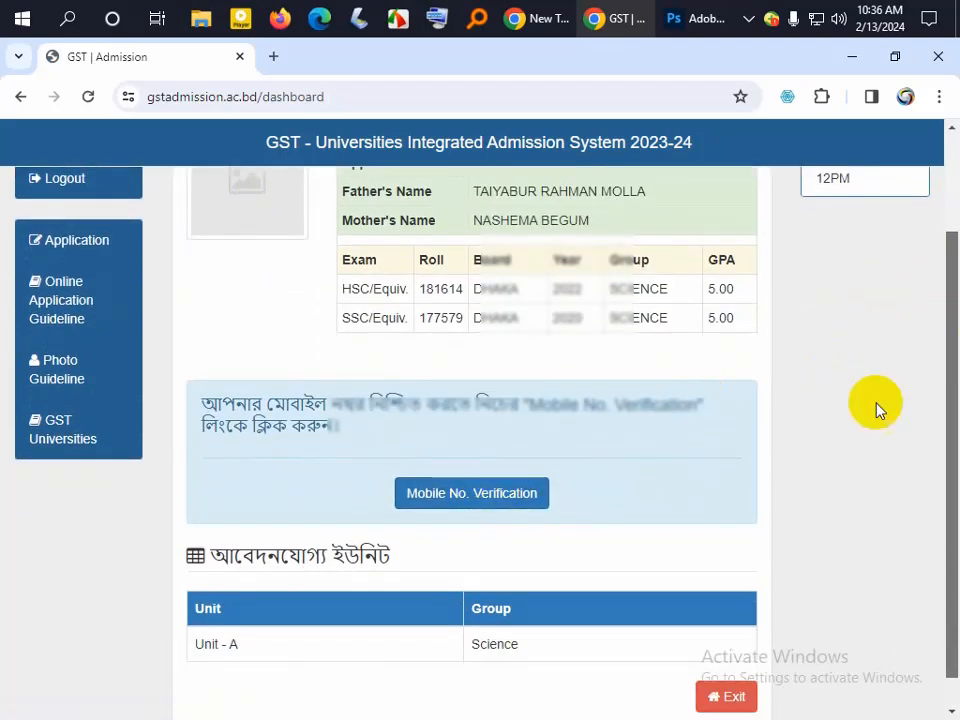
{"action": "left_click_drag", "start_coordinate": [953, 309], "coordinate": [936, 281]}
{"action": "left_click", "coordinate": [472, 530]}
Step: Submit the applicant's mobile number and confirm sending the 4-digit verification code
{"action": "left_click", "coordinate": [456, 595]}
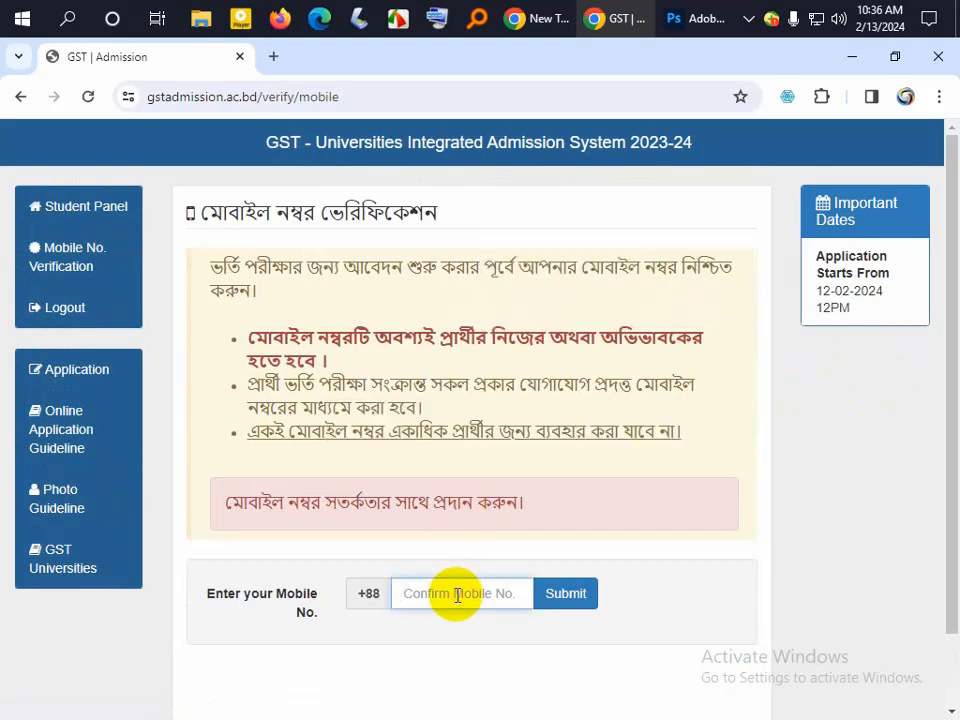
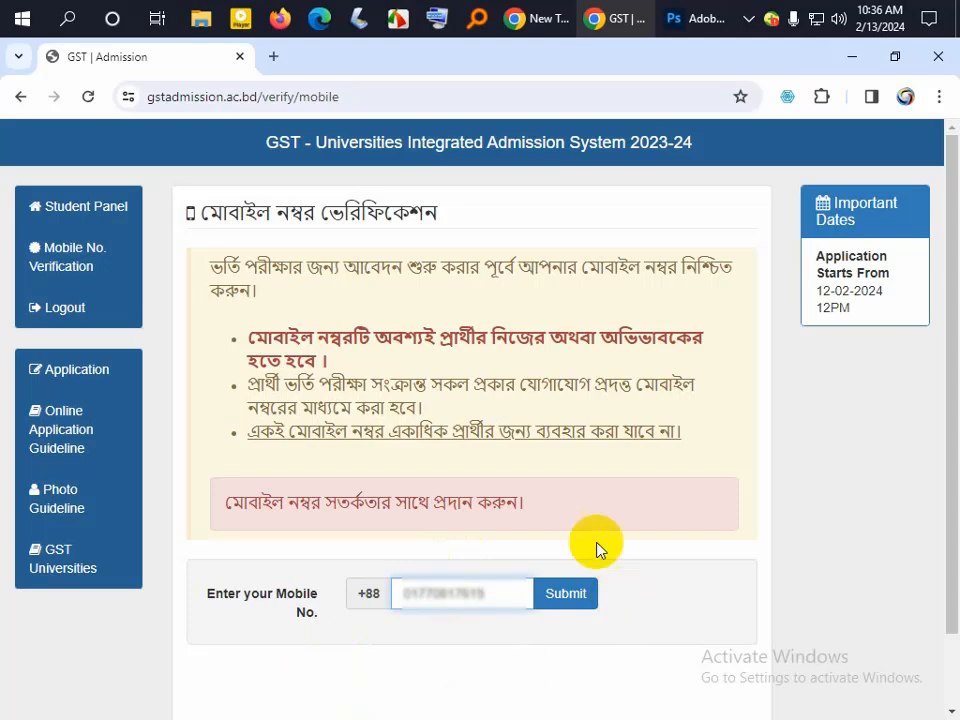
{"action": "left_click", "coordinate": [566, 598]}
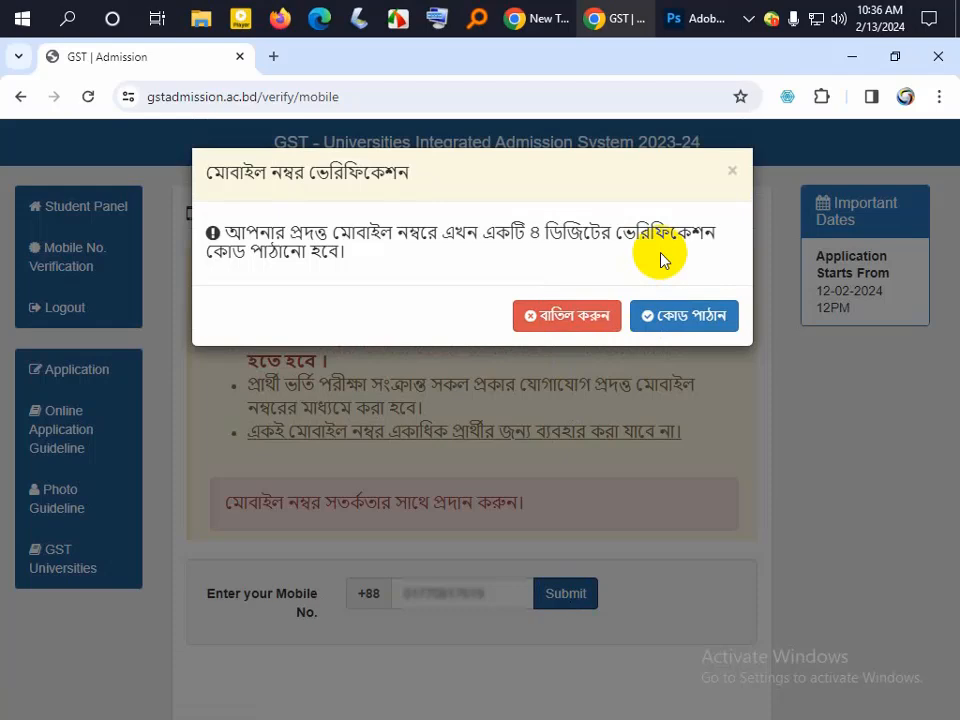
{"action": "left_click", "coordinate": [688, 318]}
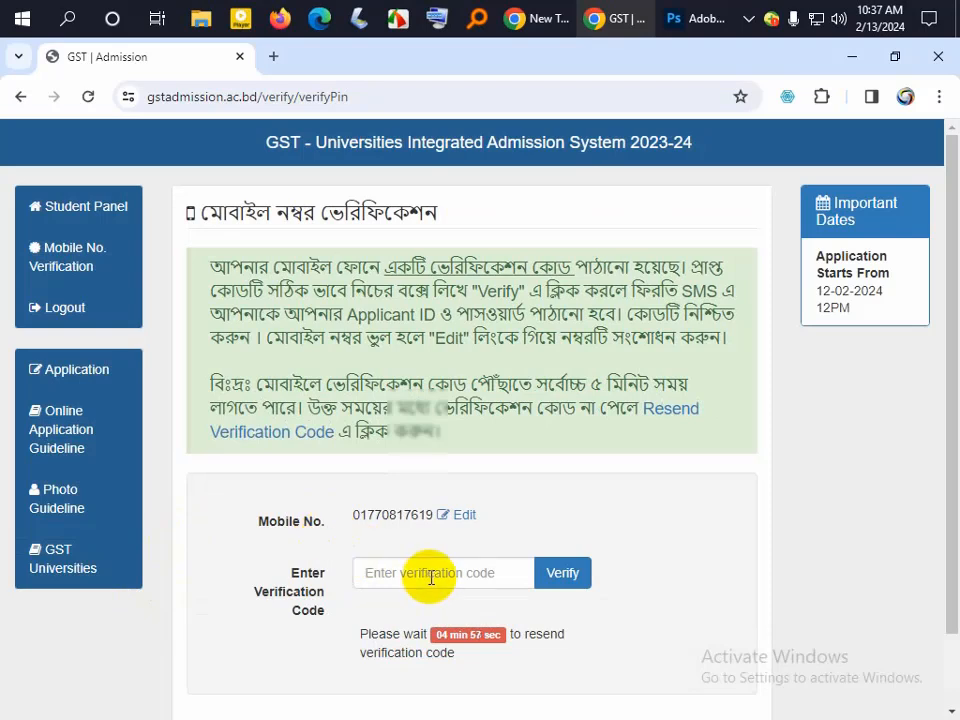
Step: Enter the verification code received by SMS and verify the mobile number
{"action": "left_click", "coordinate": [431, 573]}
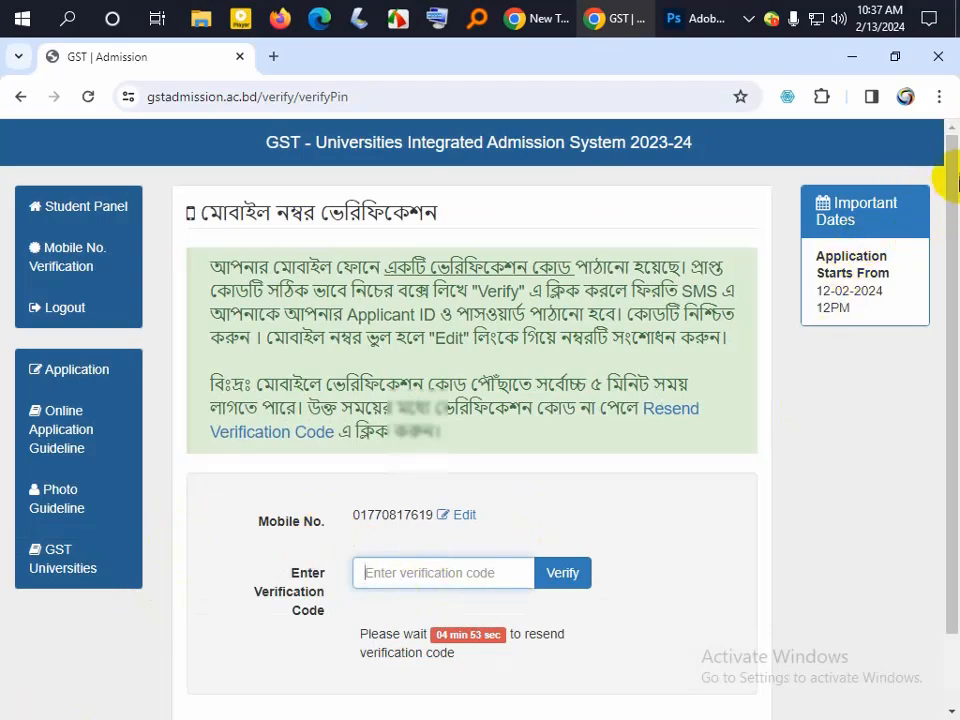
{"action": "left_click_drag", "start_coordinate": [955, 183], "coordinate": [945, 236]}
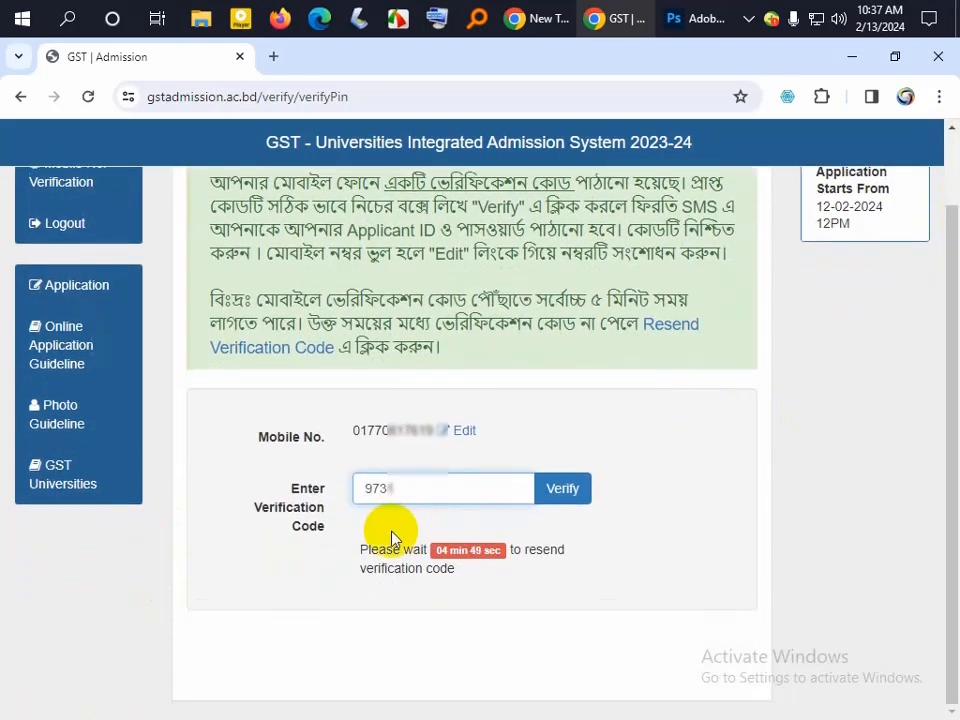
{"action": "left_click", "coordinate": [564, 491]}
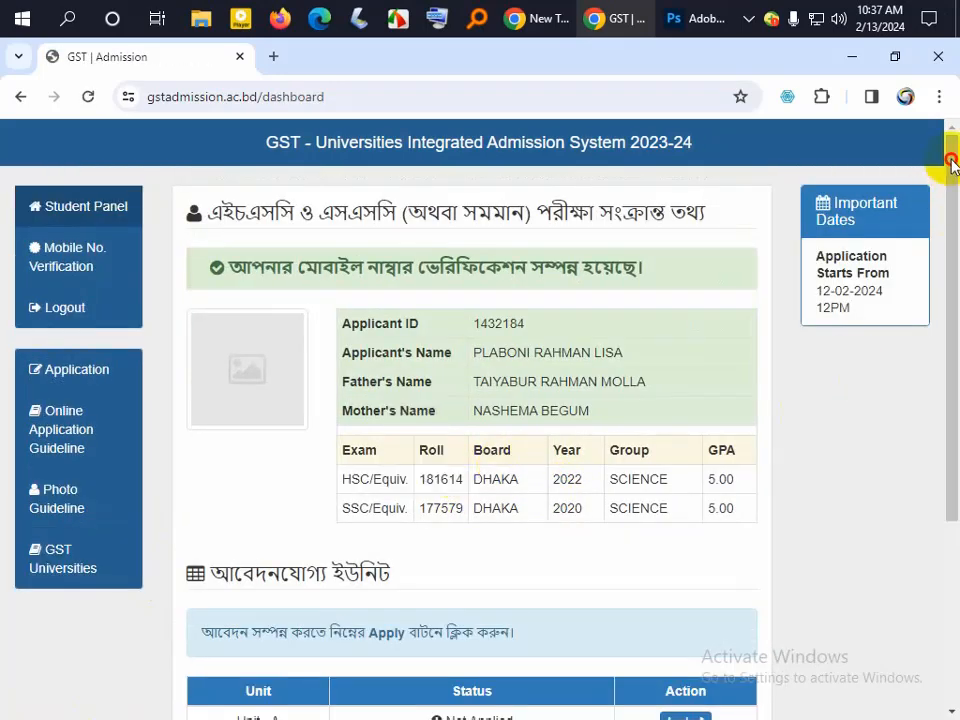
Step: Apply for Unit - A to bring up the 300x300 photo upload page
{"action": "left_click_drag", "start_coordinate": [949, 154], "coordinate": [953, 380]}
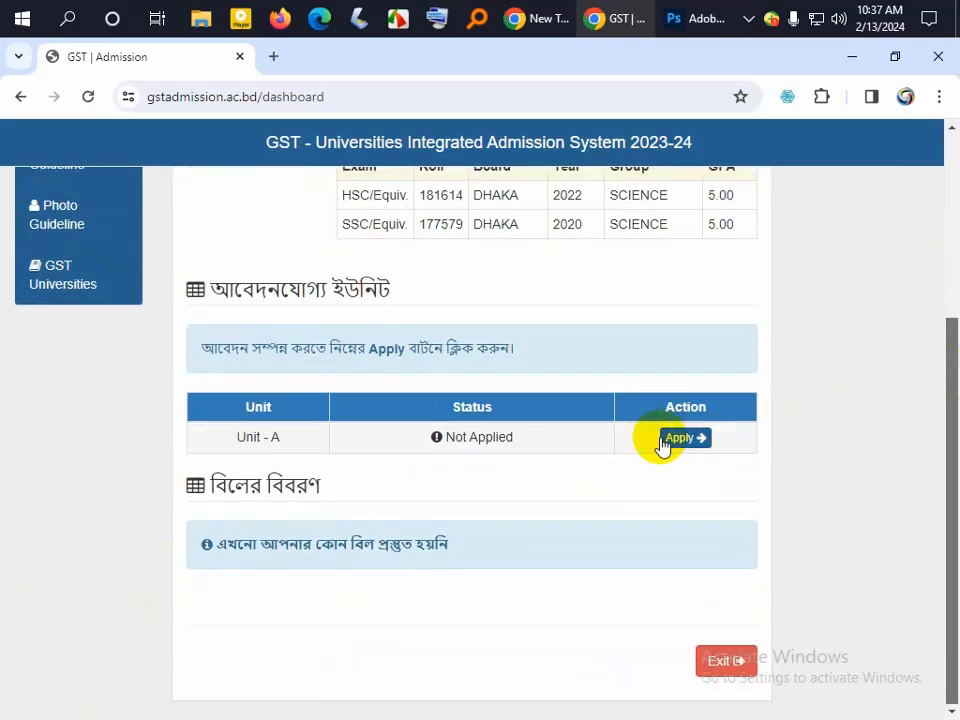
{"action": "left_click", "coordinate": [685, 439]}
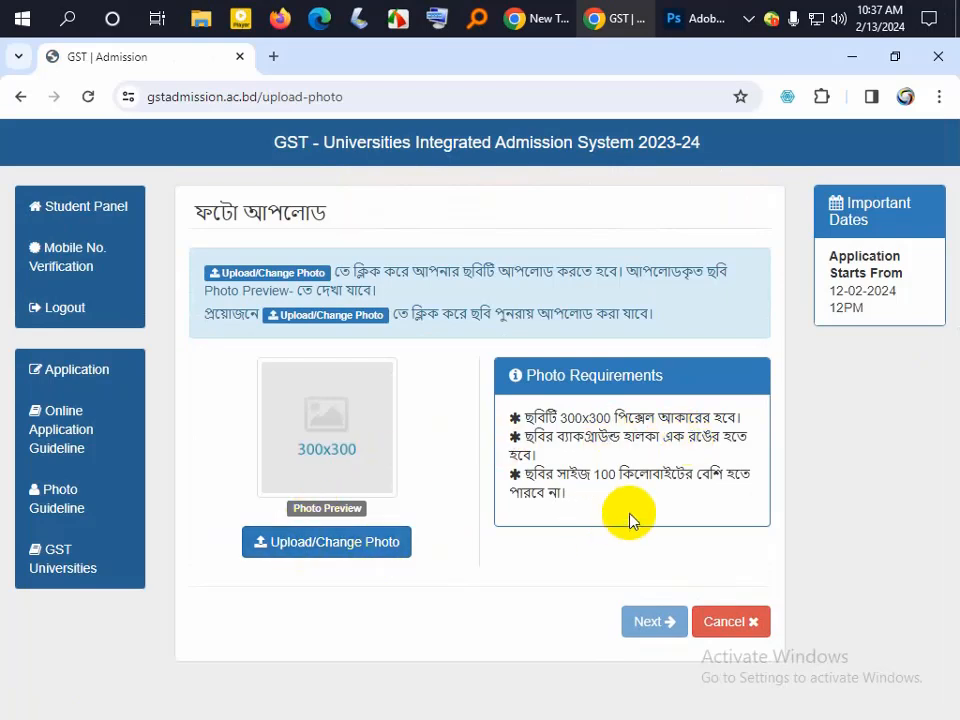
{"action": "mouse_move", "coordinate": [735, 30]}
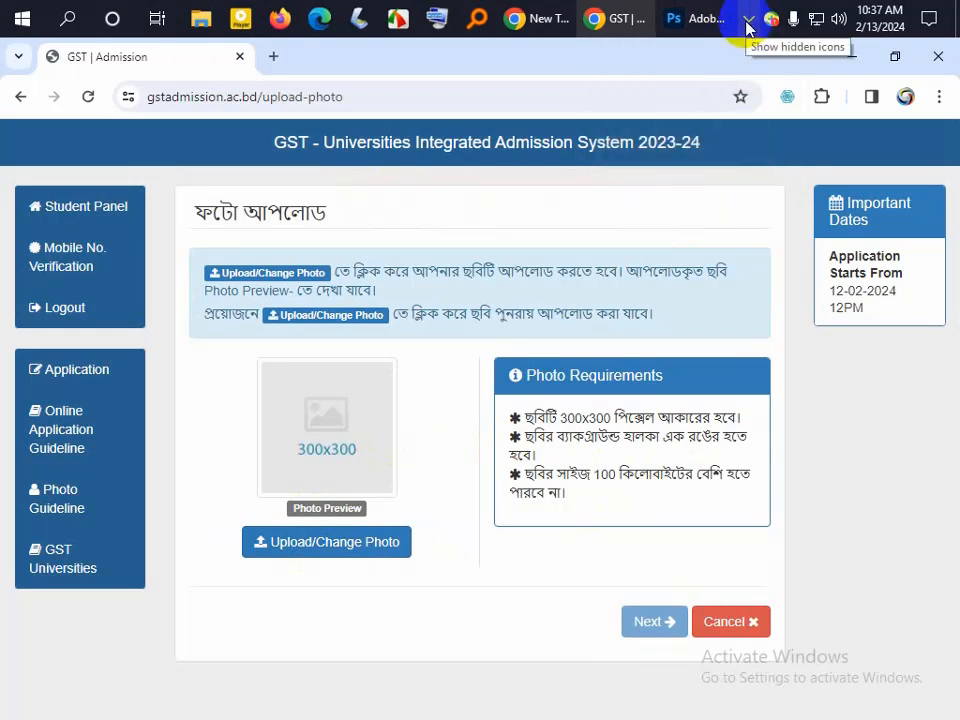
{"action": "left_click", "coordinate": [748, 24]}
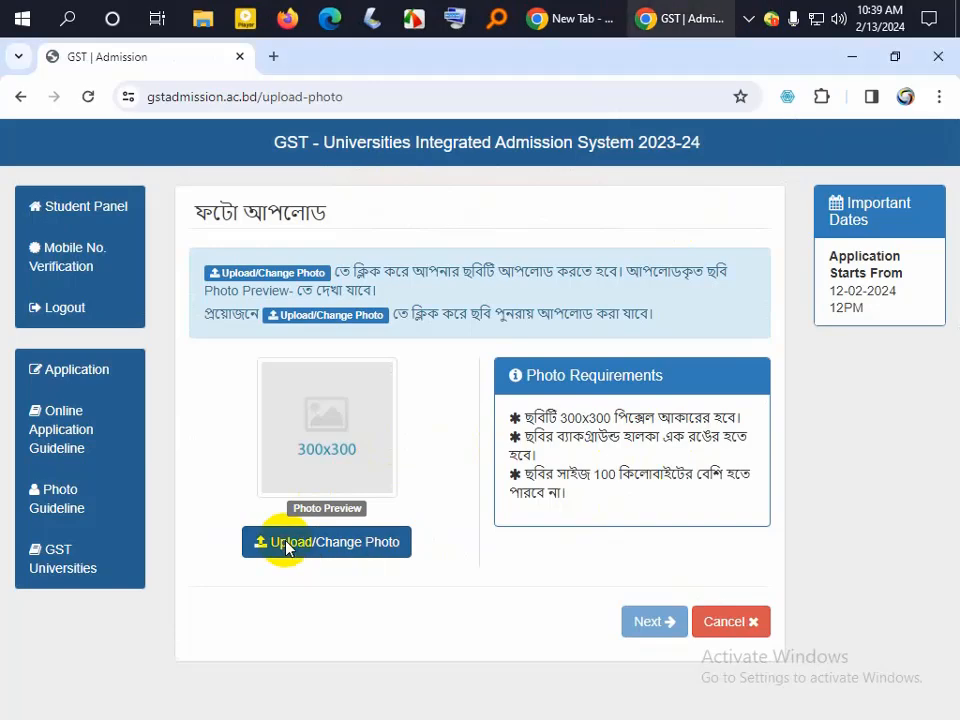
Step: Upload the photo file 01233 from the Desktop as the applicant's photo
{"action": "left_click", "coordinate": [286, 545]}
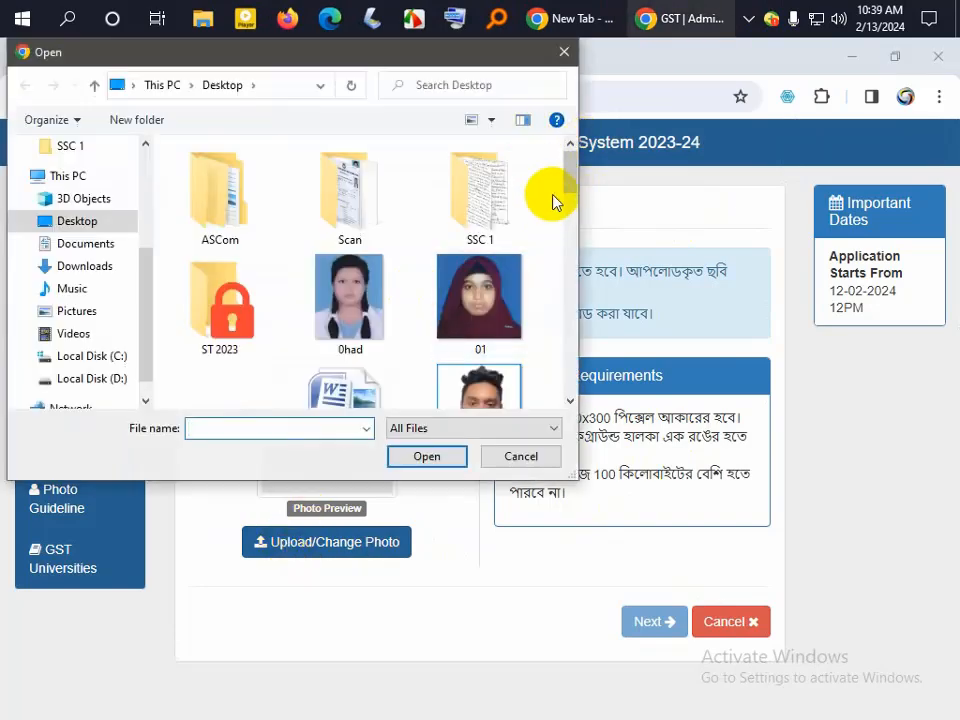
{"action": "left_click", "coordinate": [332, 321]}
{"action": "left_click_drag", "start_coordinate": [576, 173], "coordinate": [430, 236]}
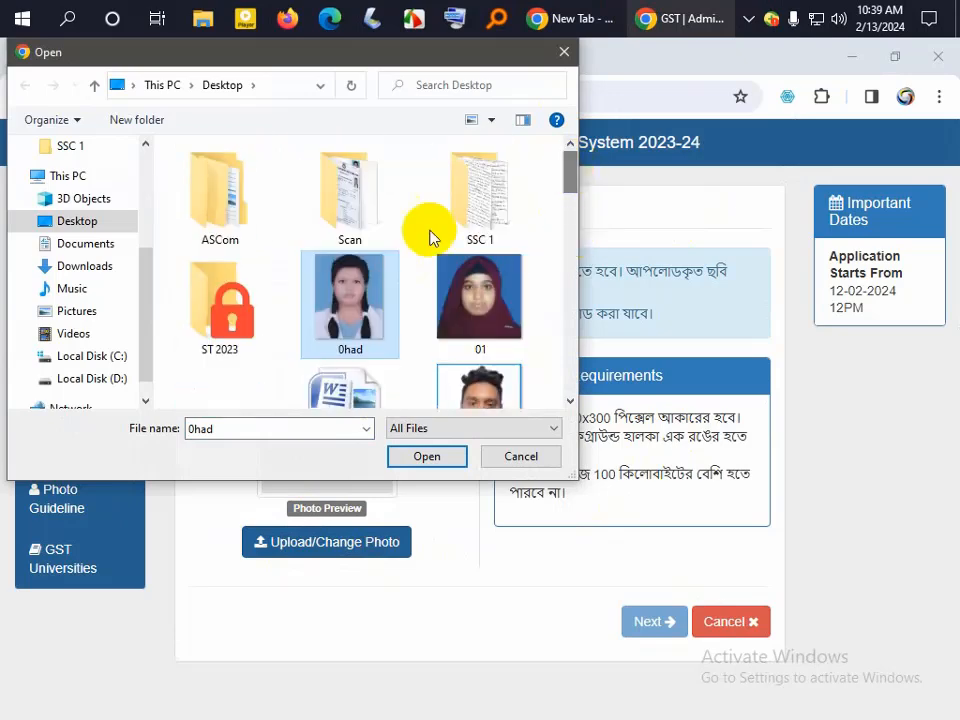
{"action": "left_click", "coordinate": [477, 313]}
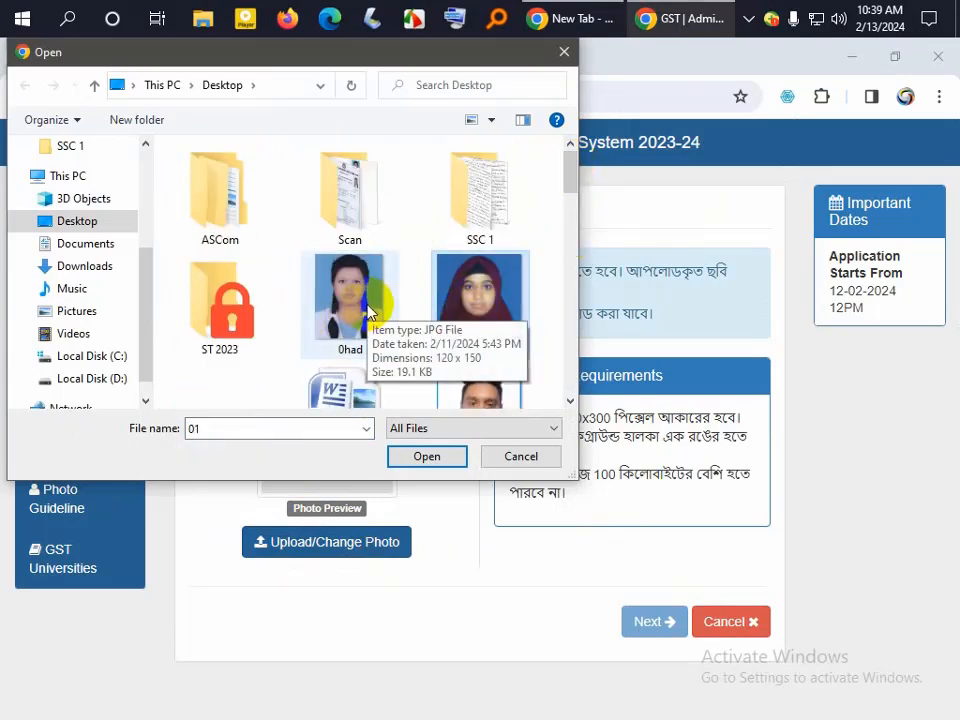
{"action": "left_click_drag", "start_coordinate": [572, 172], "coordinate": [574, 208]}
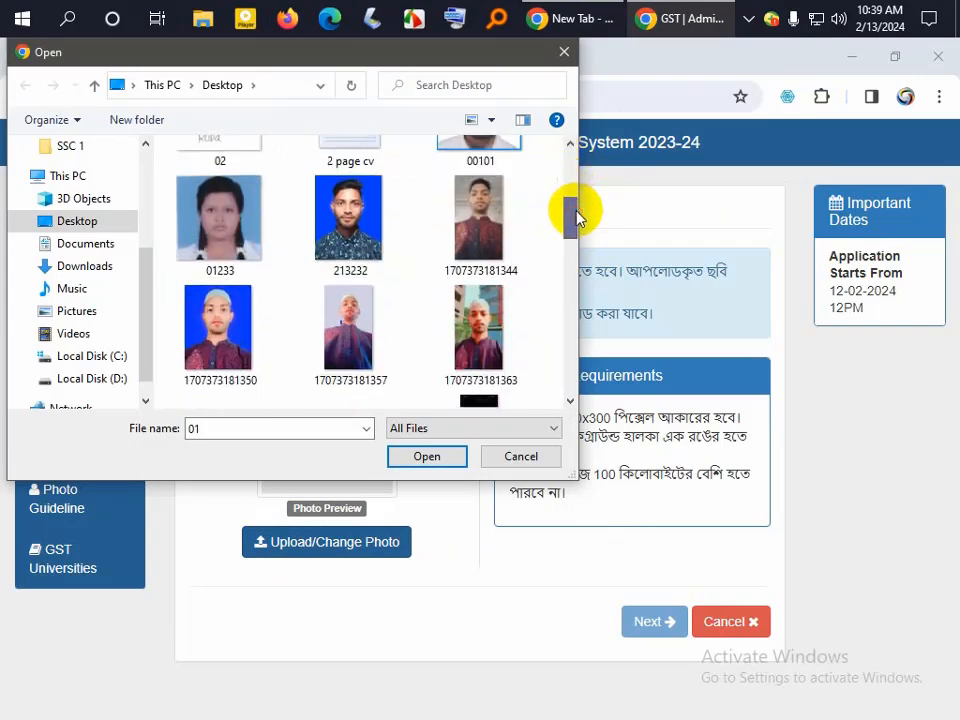
{"action": "left_click", "coordinate": [200, 230]}
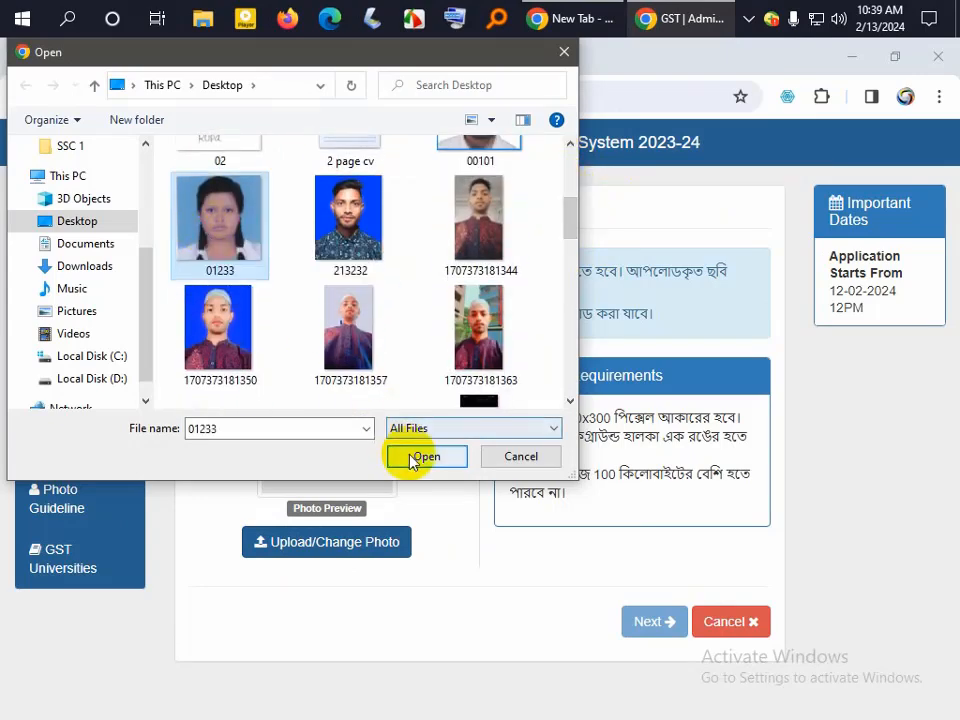
{"action": "left_click", "coordinate": [414, 455]}
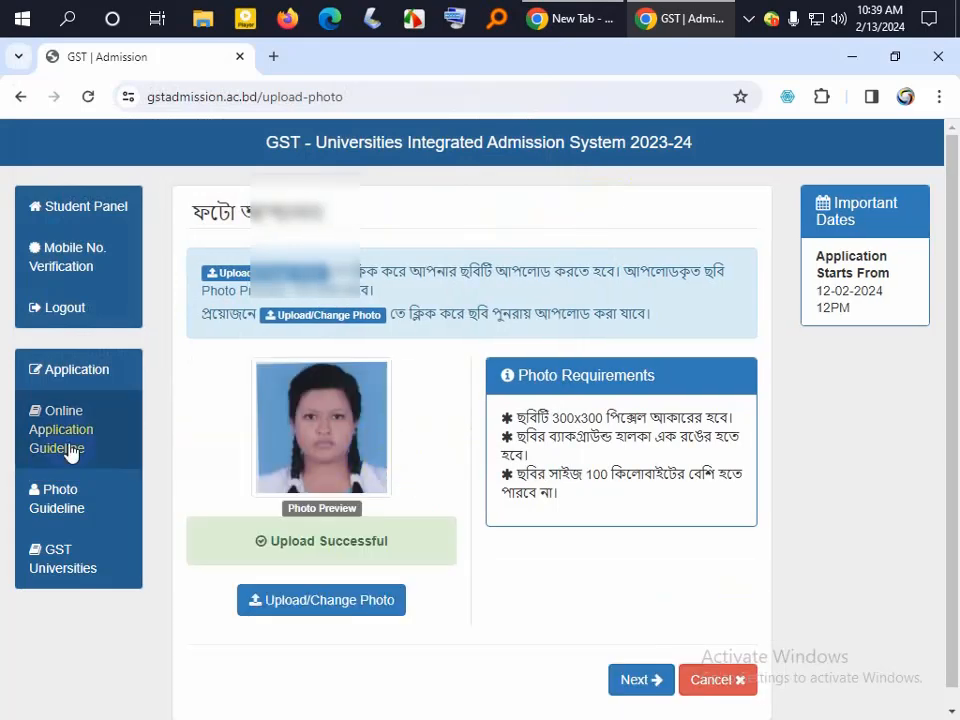
Step: Restore the browser window and continue past the uploaded photo with Next
{"action": "left_click_drag", "start_coordinate": [953, 222], "coordinate": [943, 347]}
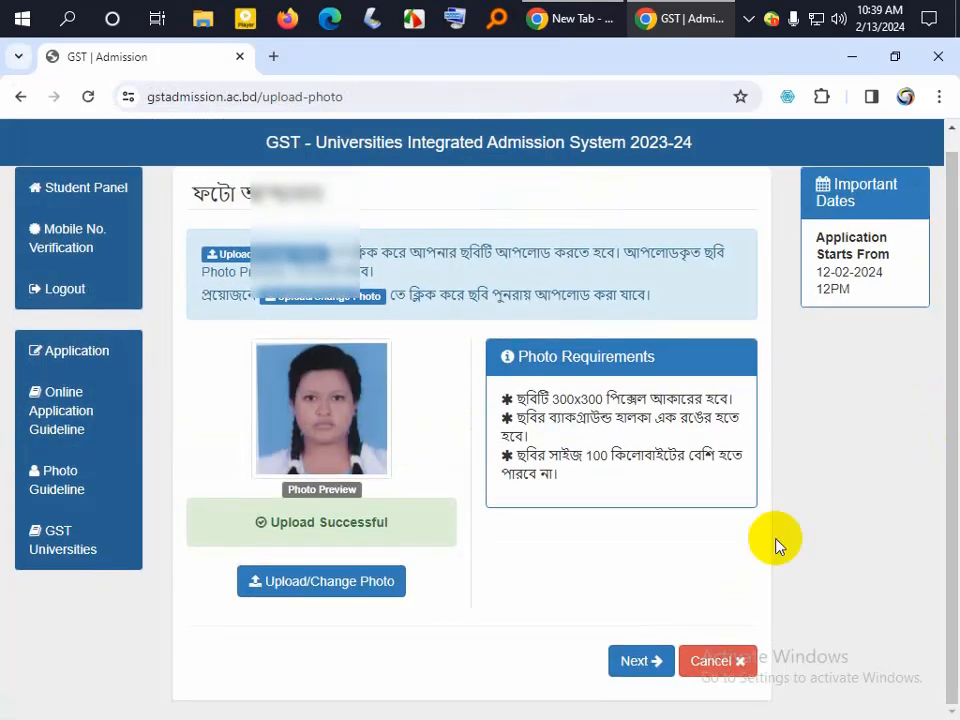
{"action": "left_click_drag", "start_coordinate": [724, 70], "coordinate": [525, 73]}
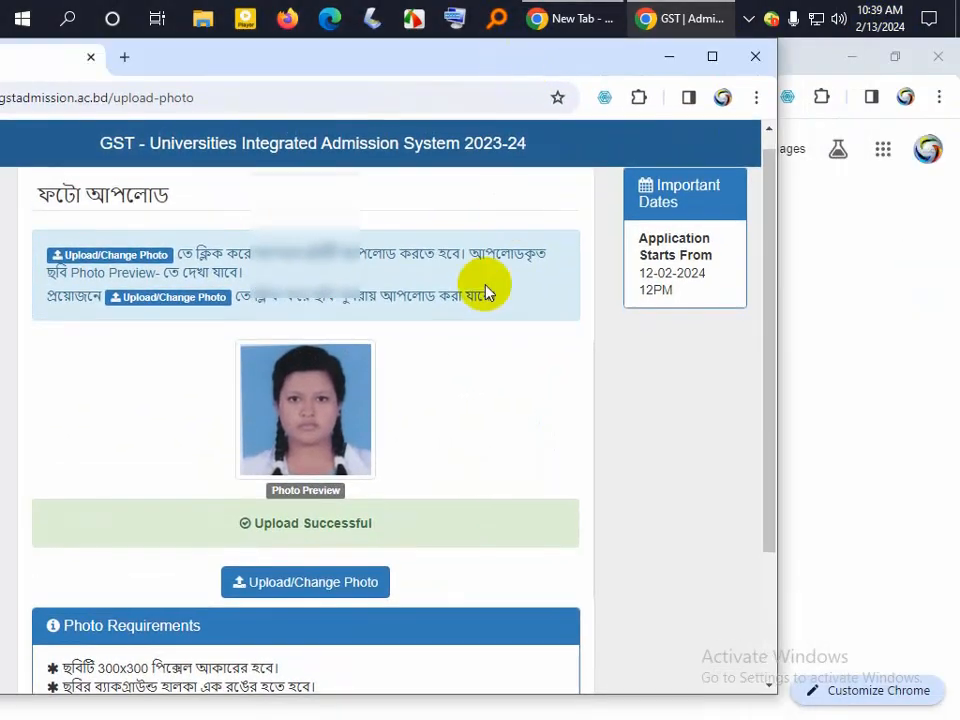
{"action": "left_click_drag", "start_coordinate": [767, 246], "coordinate": [771, 383]}
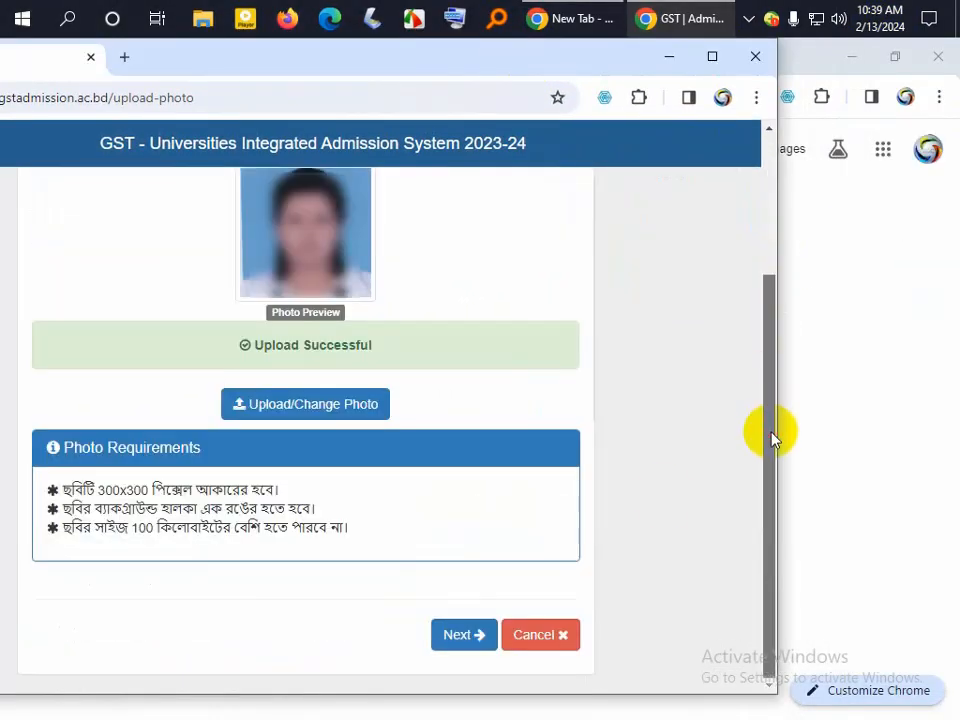
{"action": "left_click", "coordinate": [479, 636]}
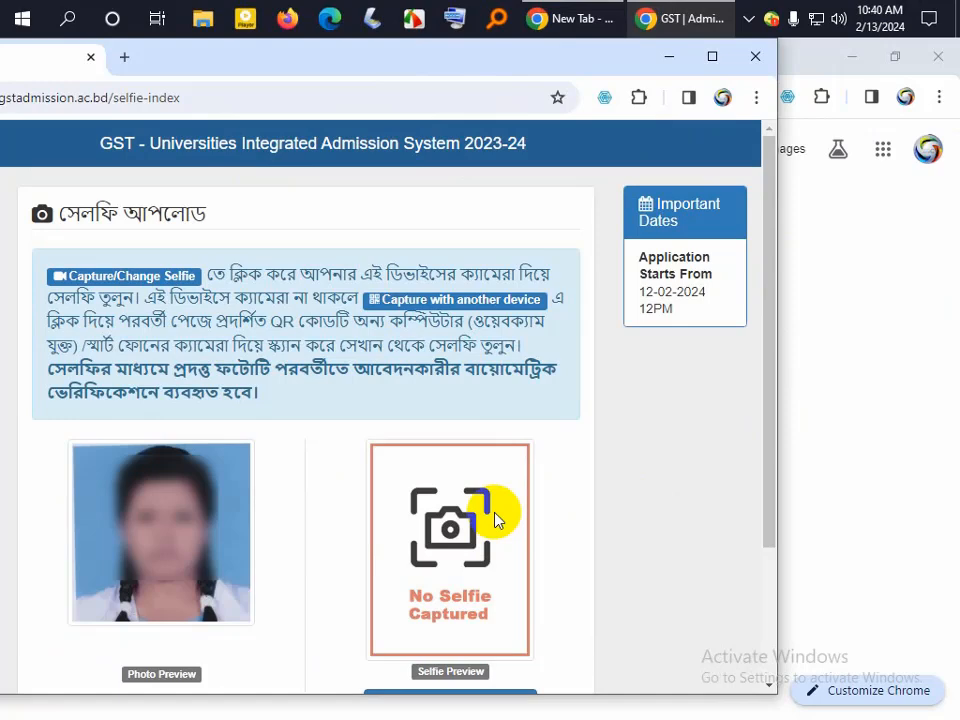
Step: Maximize the browser and choose 'Capture with another device' to get the selfie QR code
{"action": "left_click", "coordinate": [724, 58]}
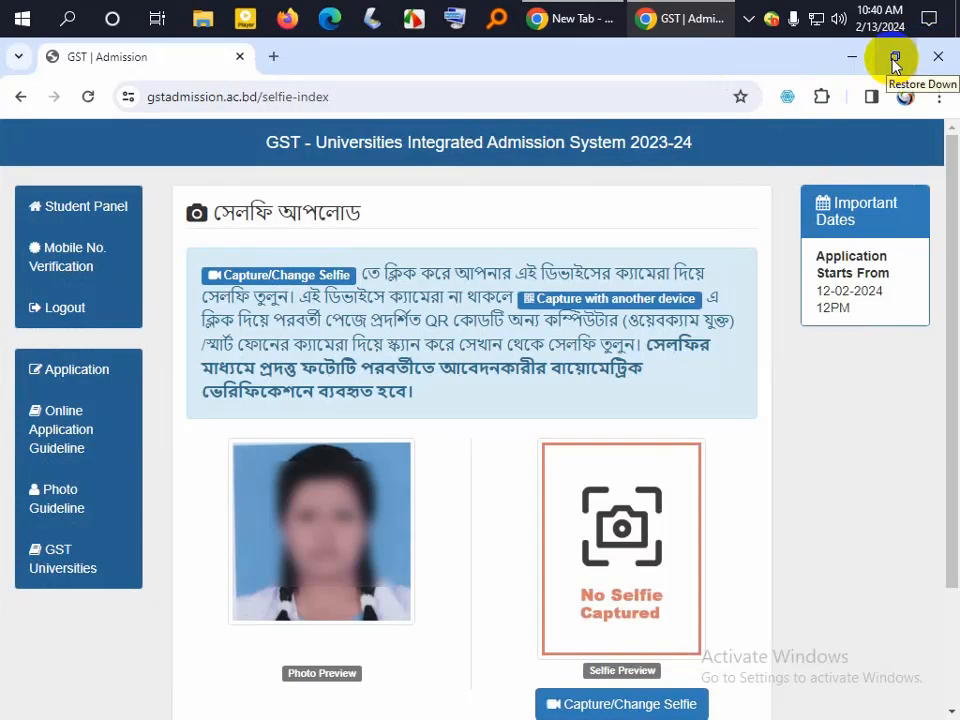
{"action": "left_click", "coordinate": [752, 19]}
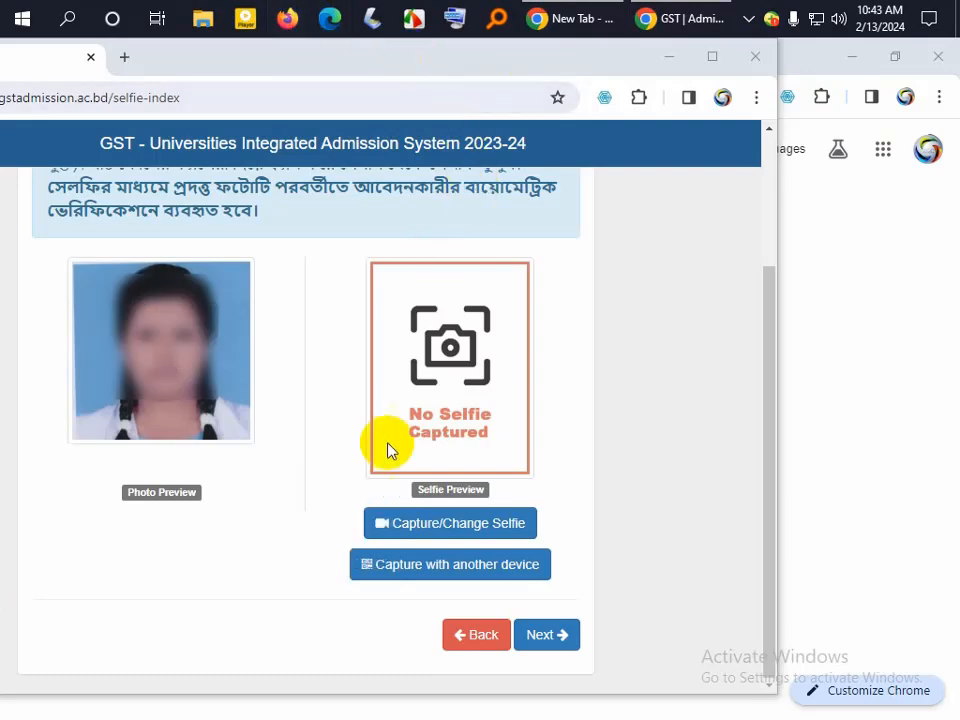
{"action": "left_click", "coordinate": [416, 567]}
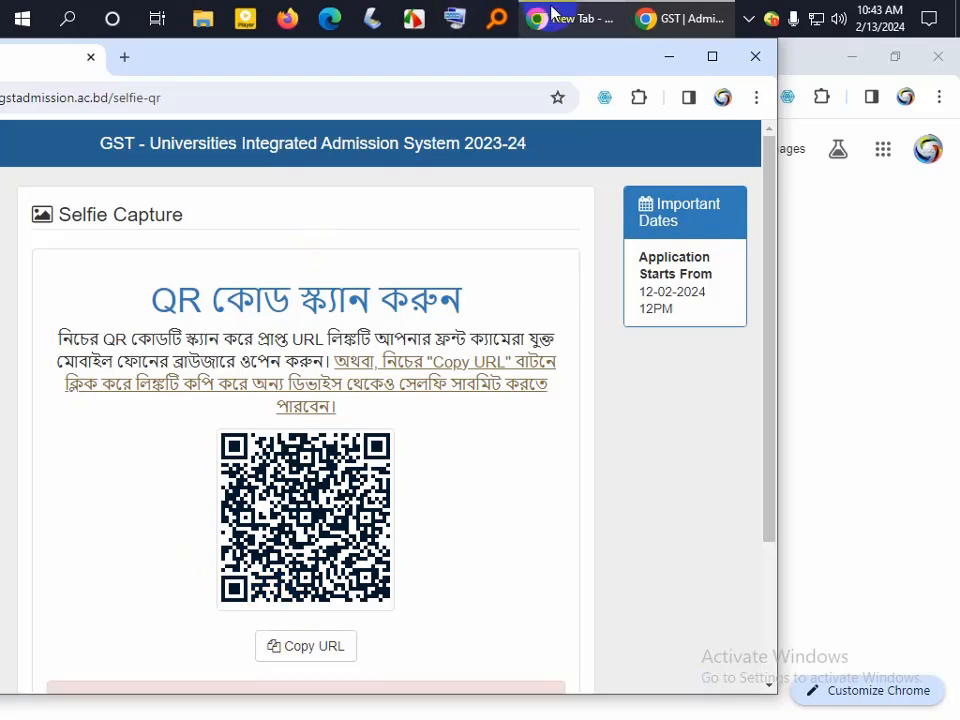
Step: Scroll past the captured selfie and photo previews and continue to the exam centre page
{"action": "left_click", "coordinate": [758, 20]}
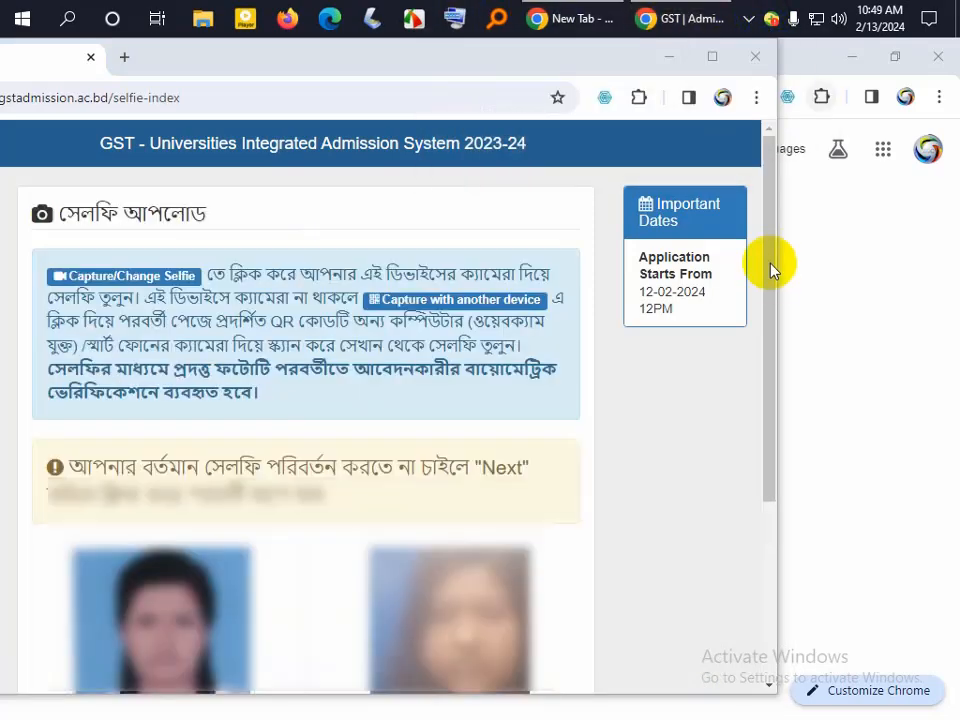
{"action": "left_click_drag", "start_coordinate": [771, 268], "coordinate": [780, 475]}
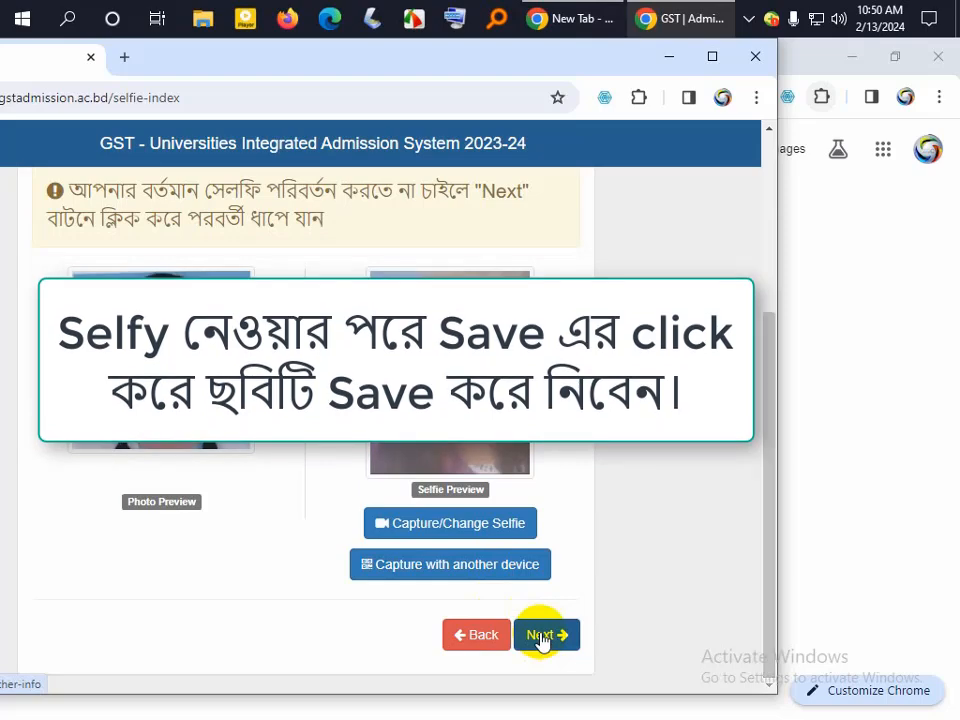
{"action": "left_click", "coordinate": [540, 636]}
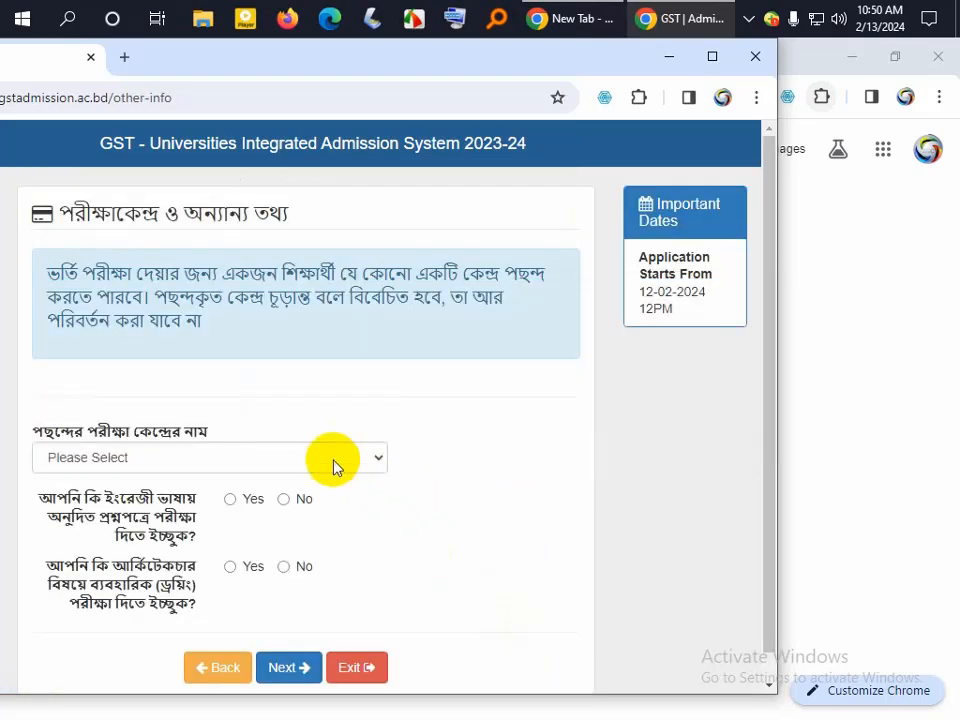
Step: Choose Gopalganj Science and Technology University as the exam centre
{"action": "left_click", "coordinate": [334, 460]}
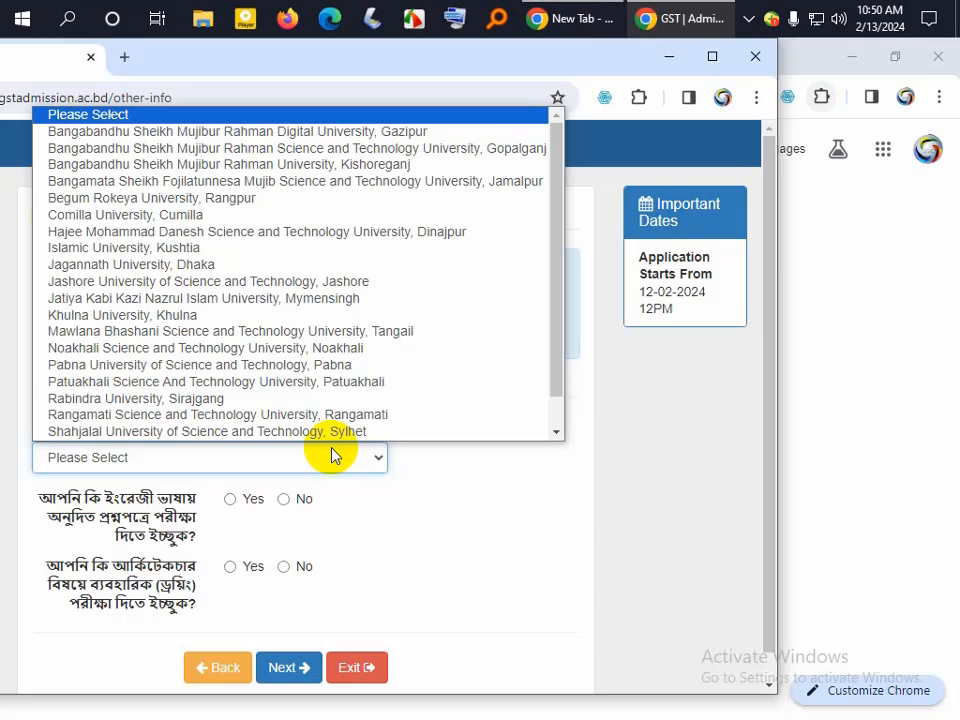
{"action": "left_click", "coordinate": [493, 150]}
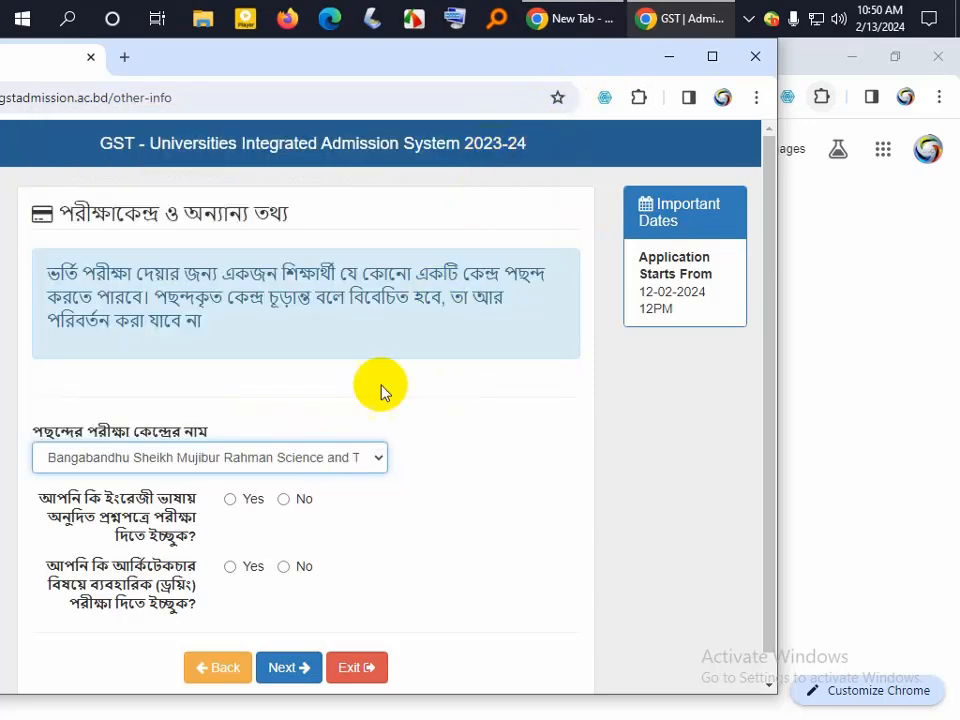
{"action": "left_click", "coordinate": [240, 466]}
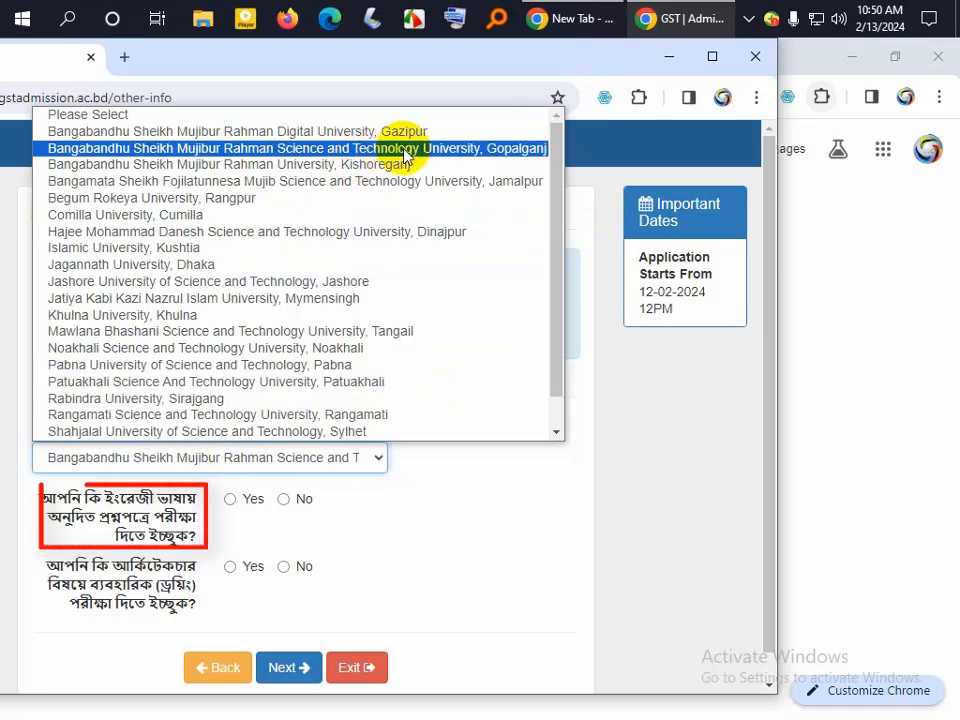
{"action": "left_click", "coordinate": [503, 153]}
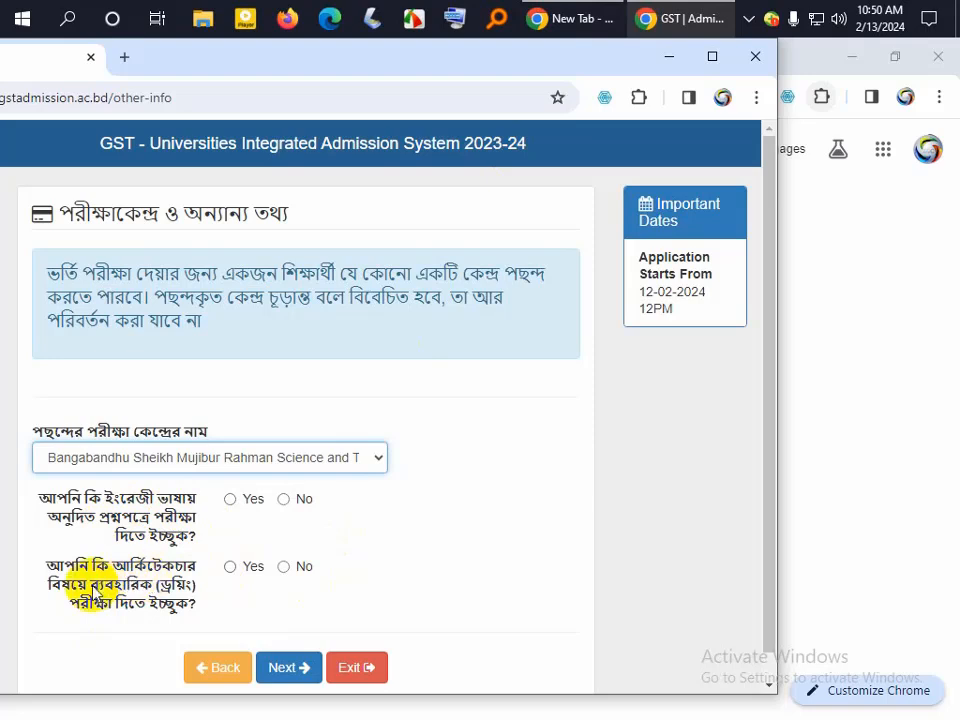
Step: Answer No to the English-translated question paper and architecture drawing test, then continue to confirmation
{"action": "left_click", "coordinate": [283, 499]}
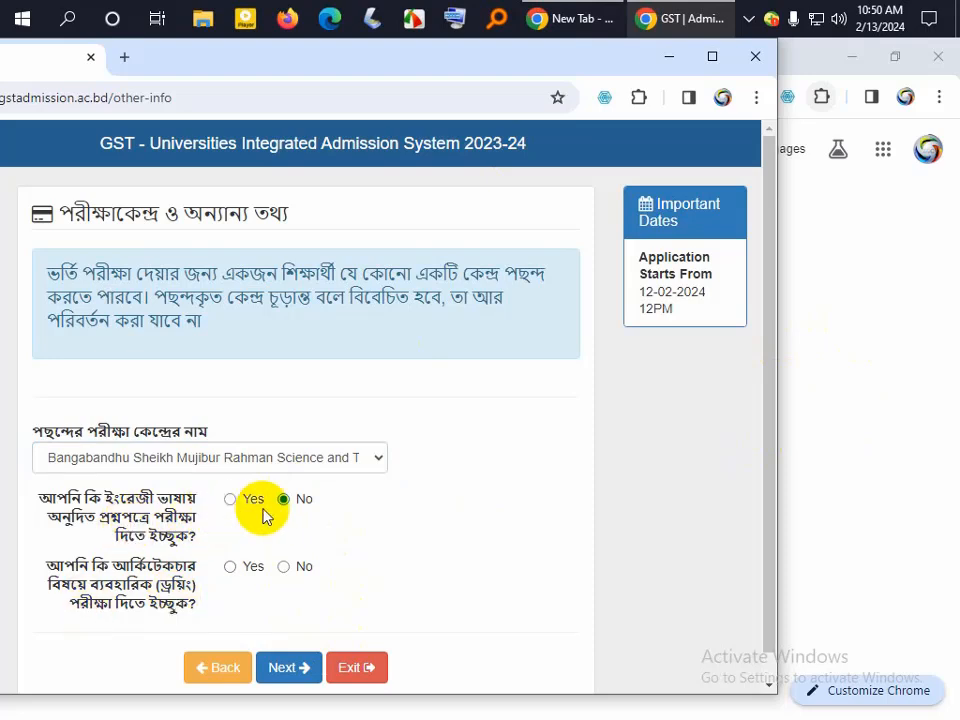
{"action": "left_click", "coordinate": [287, 668]}
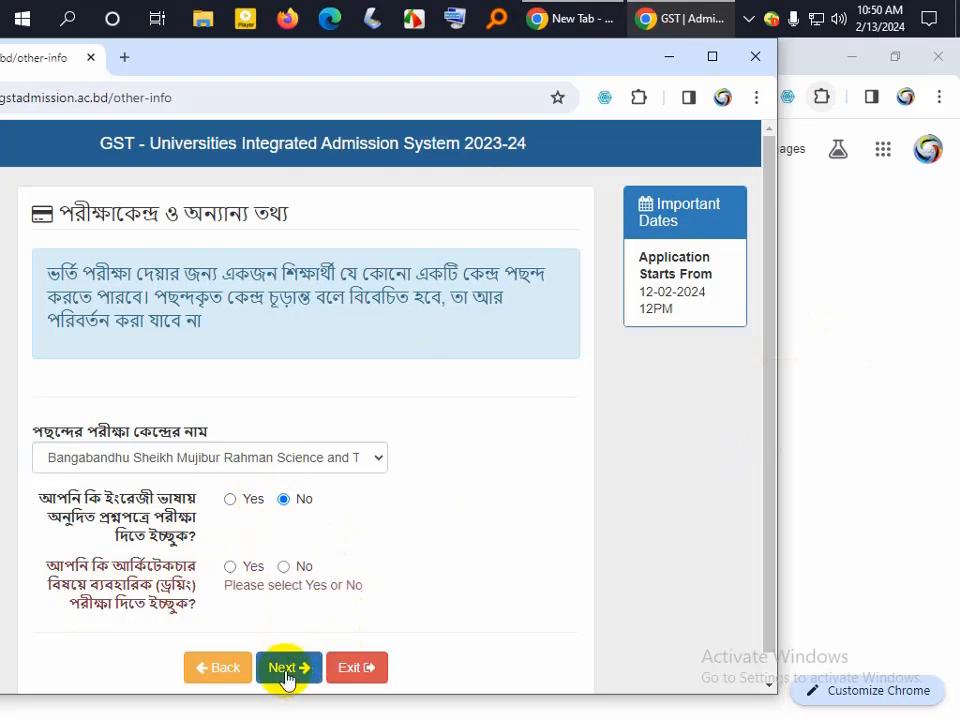
{"action": "left_click", "coordinate": [284, 567]}
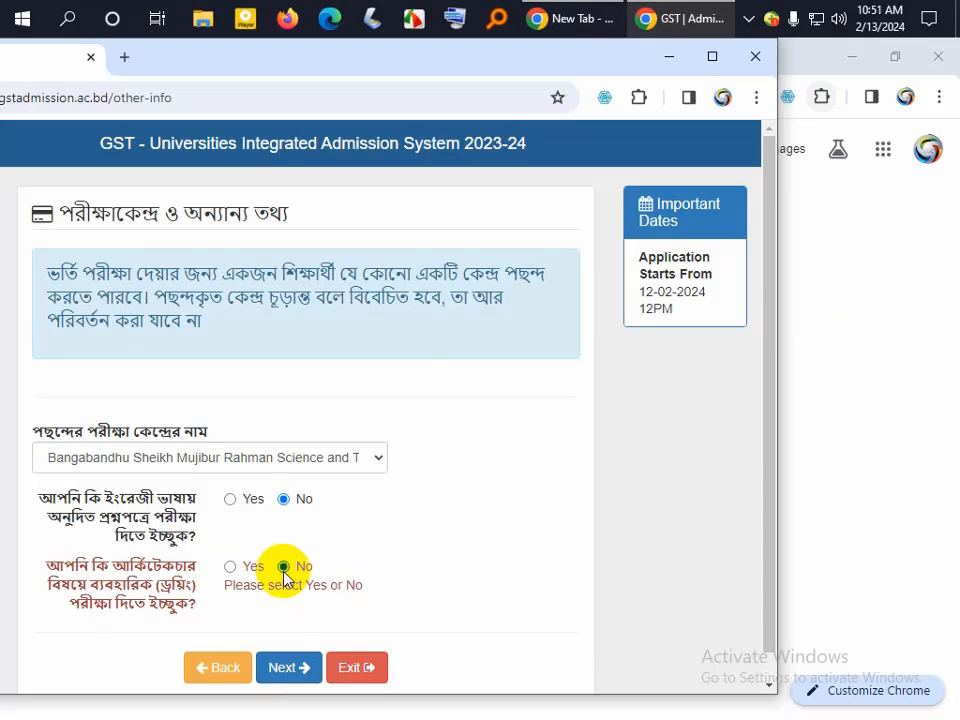
{"action": "left_click", "coordinate": [287, 668]}
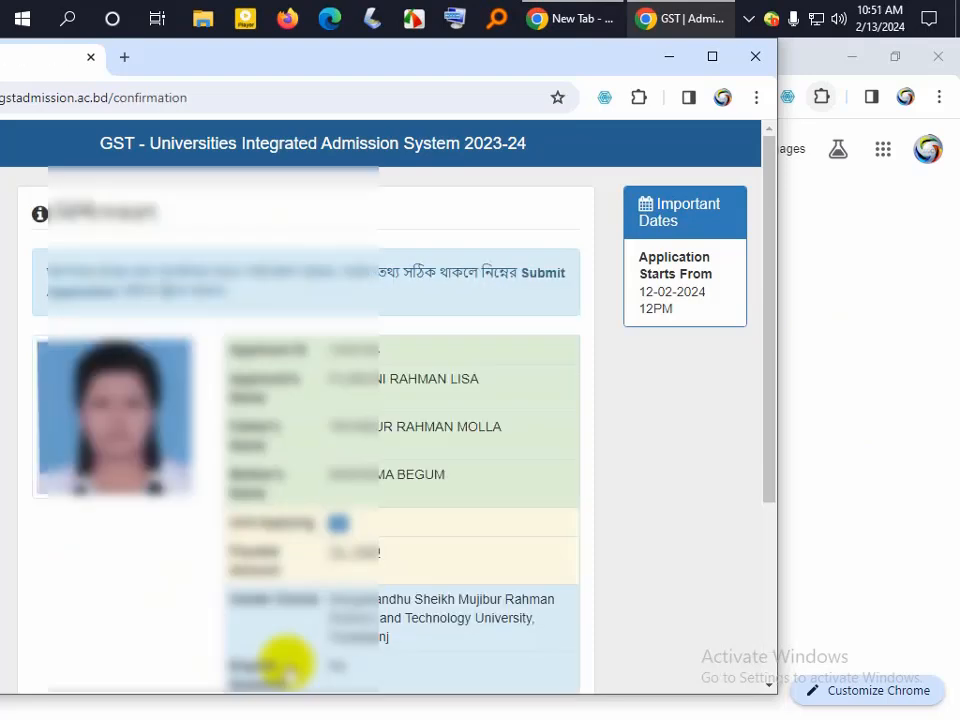
Step: Scroll to the bottom of the confirmation page and submit the application
{"action": "left_click_drag", "start_coordinate": [773, 268], "coordinate": [781, 492]}
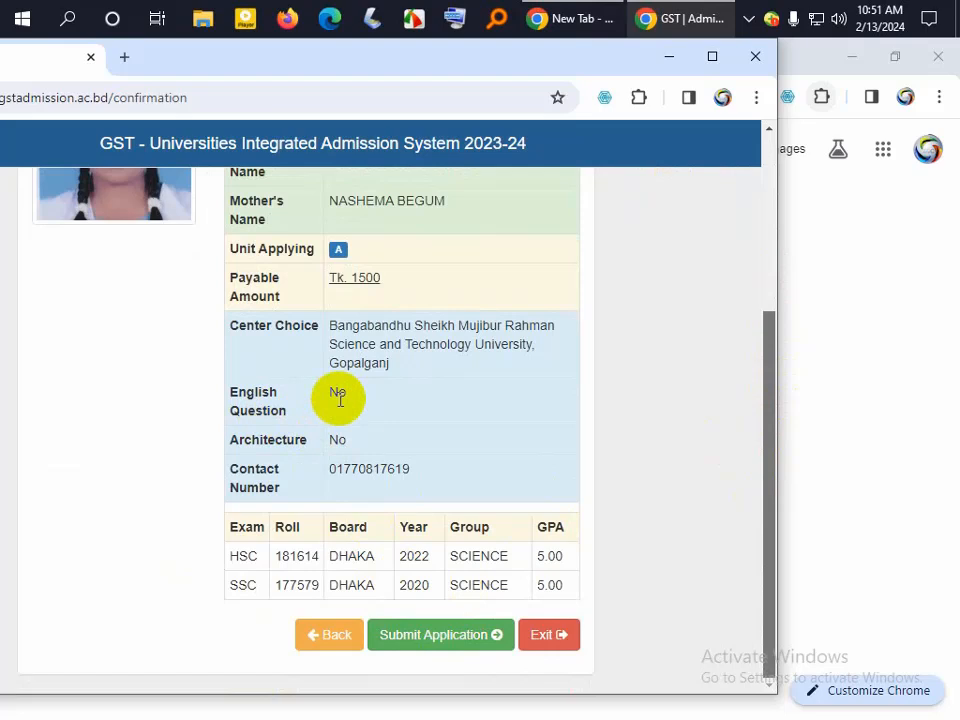
{"action": "left_click", "coordinate": [428, 646]}
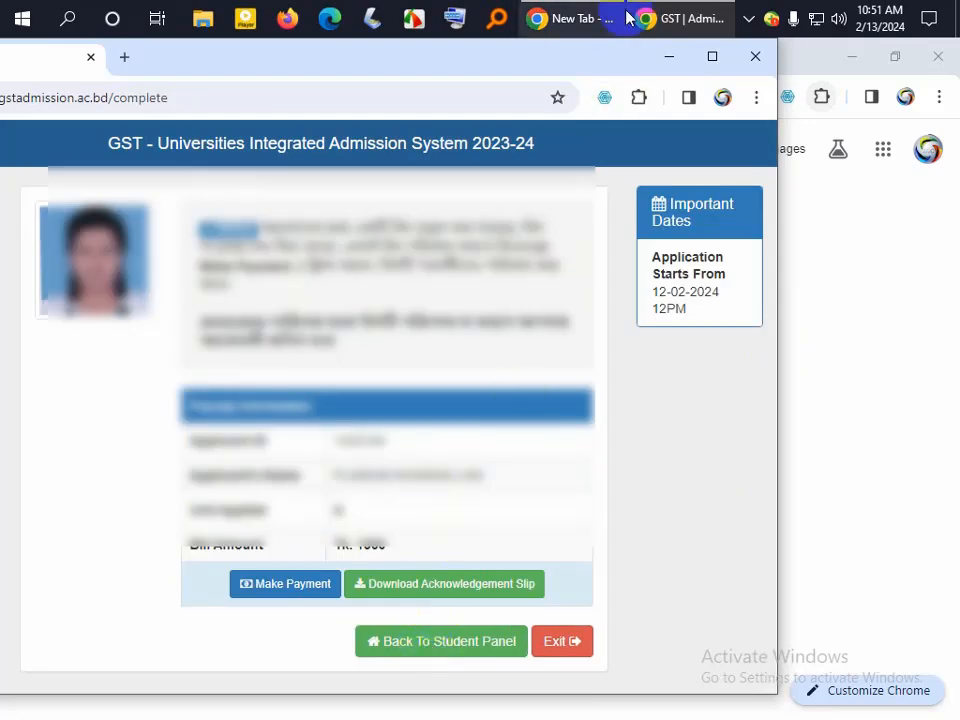
Step: Return to the admission window and start paying the Tk. 1500 application fee
{"action": "mouse_move", "coordinate": [628, 17]}
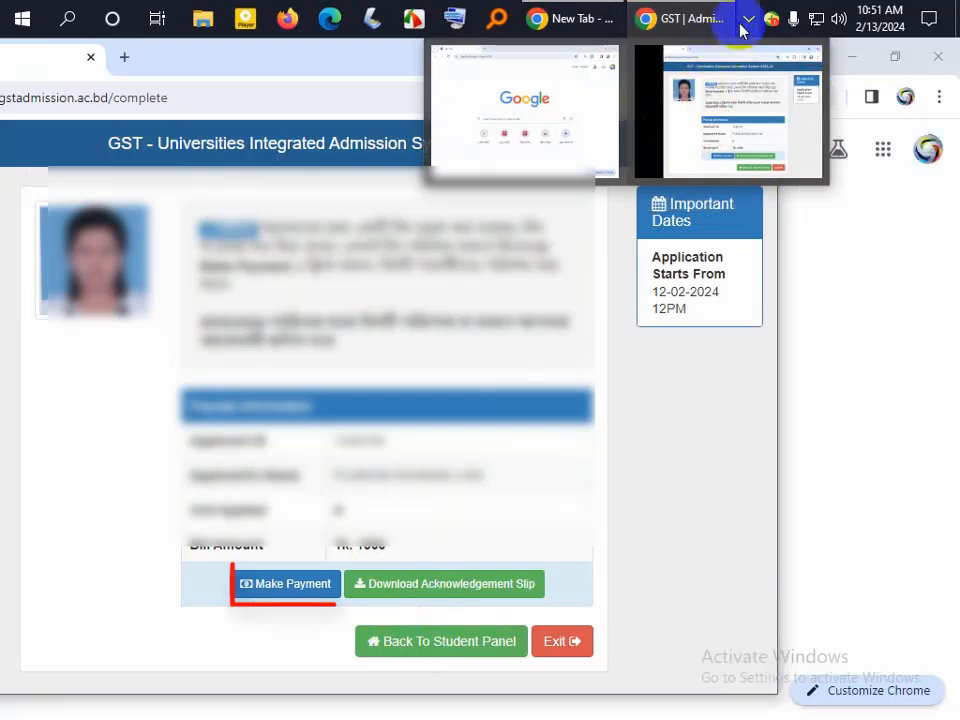
{"action": "left_click", "coordinate": [752, 20]}
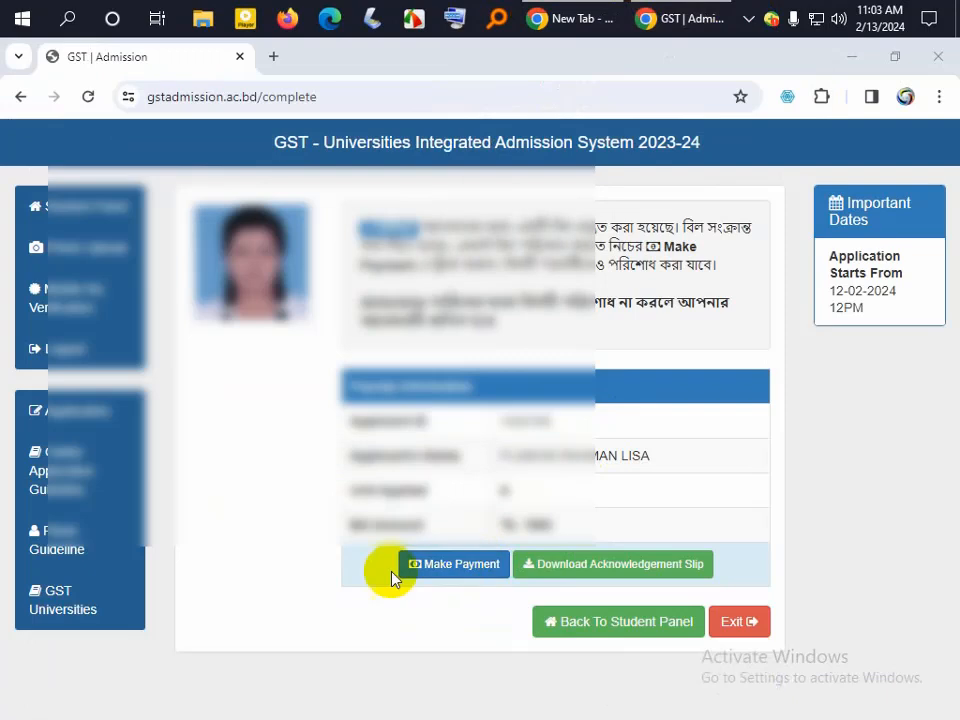
{"action": "left_click", "coordinate": [451, 566]}
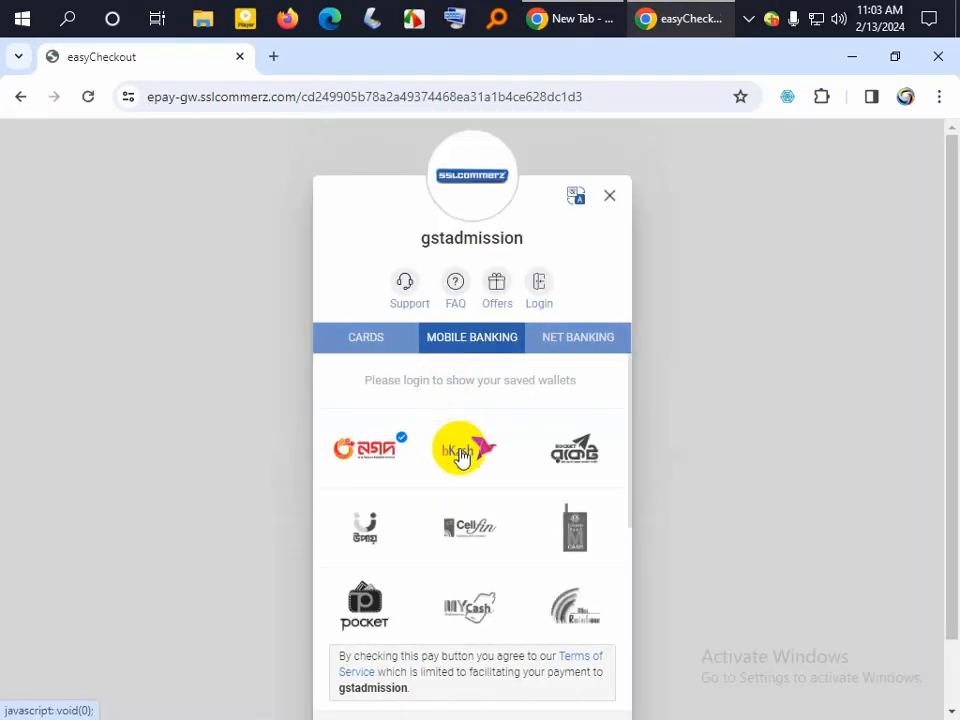
Step: Select bKash under Mobile Banking and pay the 1,530.61 BDT total
{"action": "left_click", "coordinate": [460, 452]}
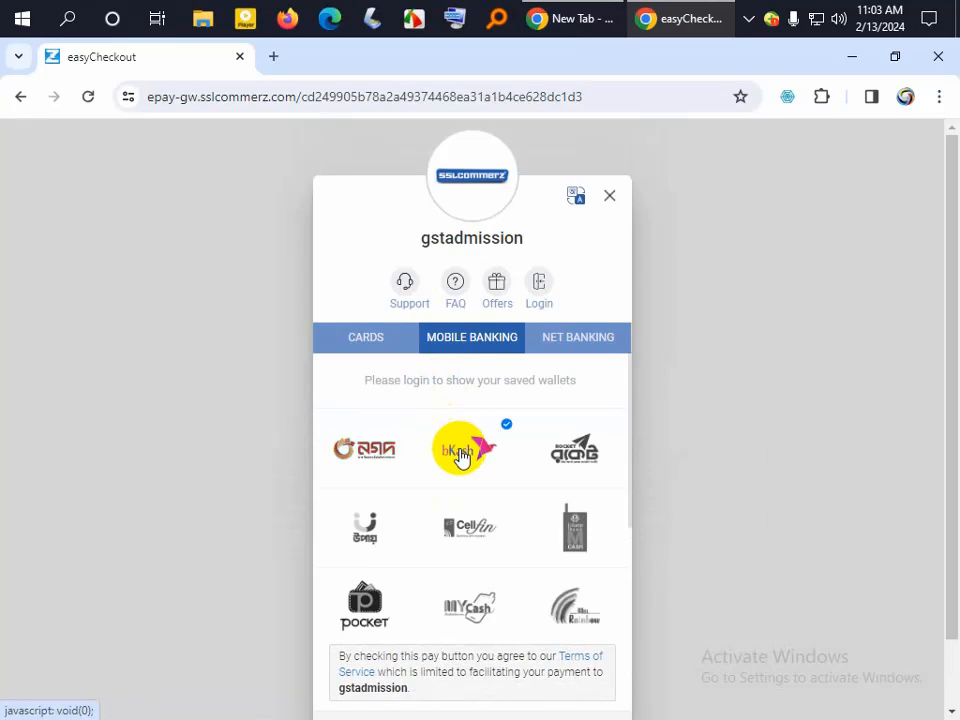
{"action": "scroll", "coordinate": [941, 200], "scroll_direction": "down", "scroll_amount": 2}
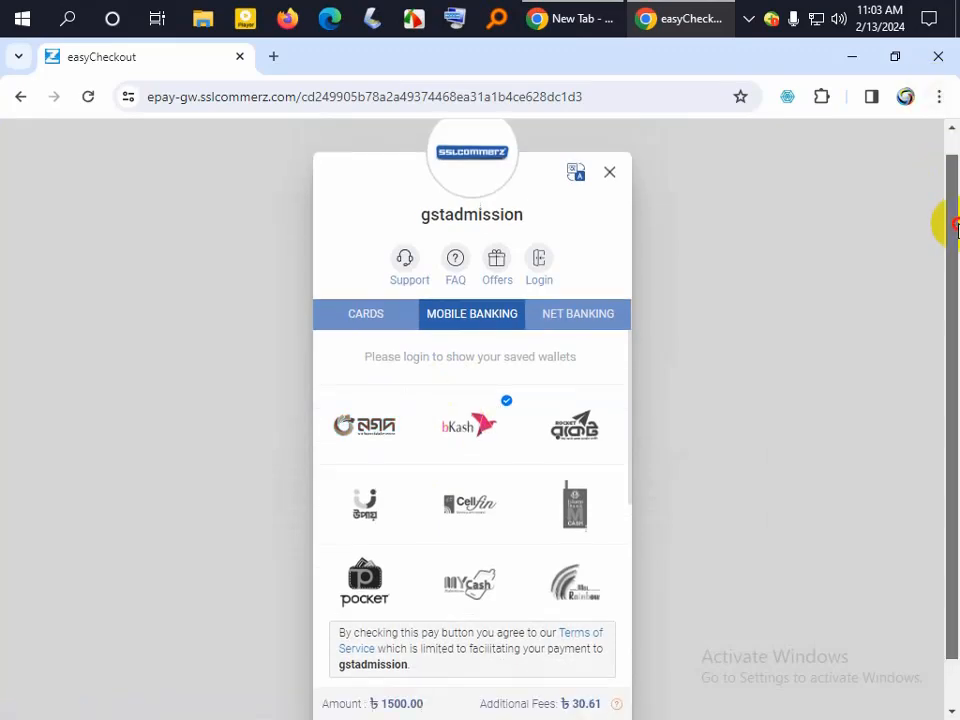
{"action": "left_click", "coordinate": [895, 56]}
{"action": "left_click_drag", "start_coordinate": [617, 64], "coordinate": [617, 3]}
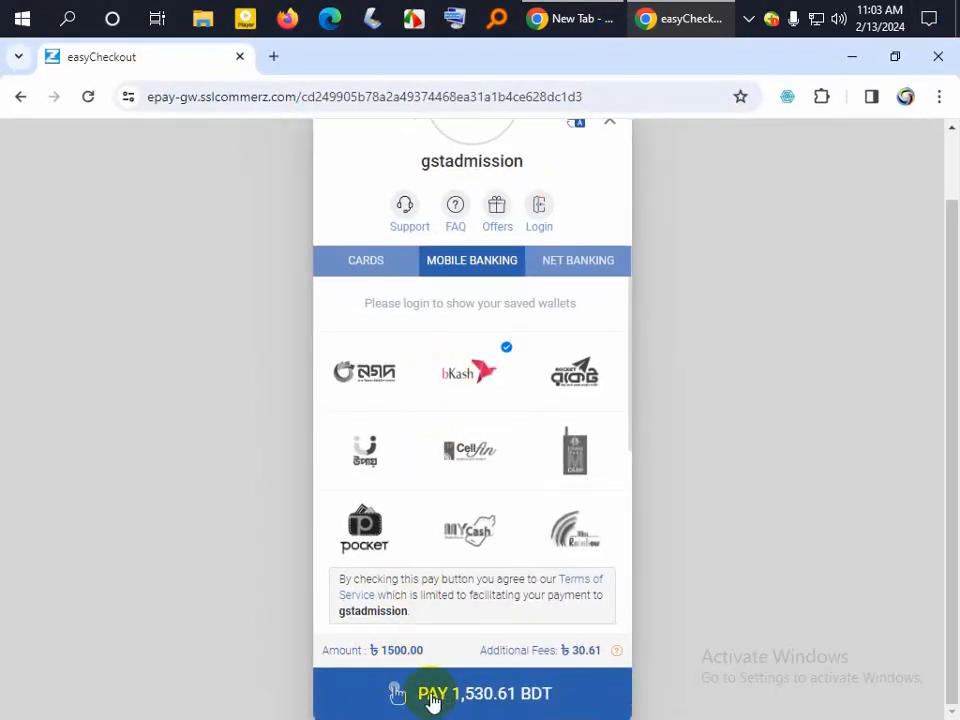
{"action": "left_click", "coordinate": [465, 700]}
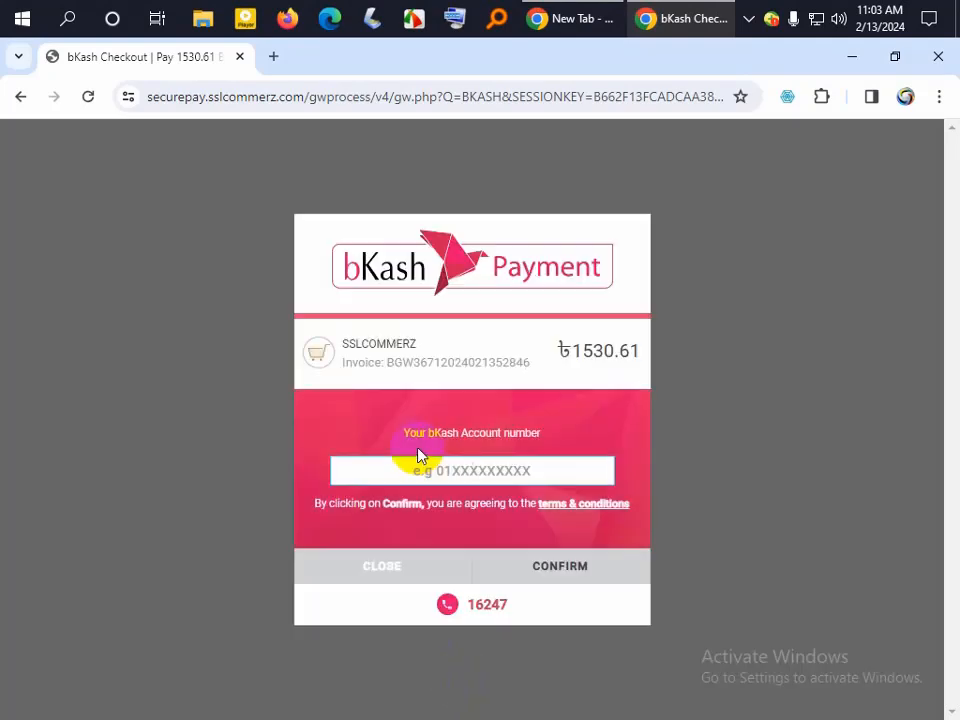
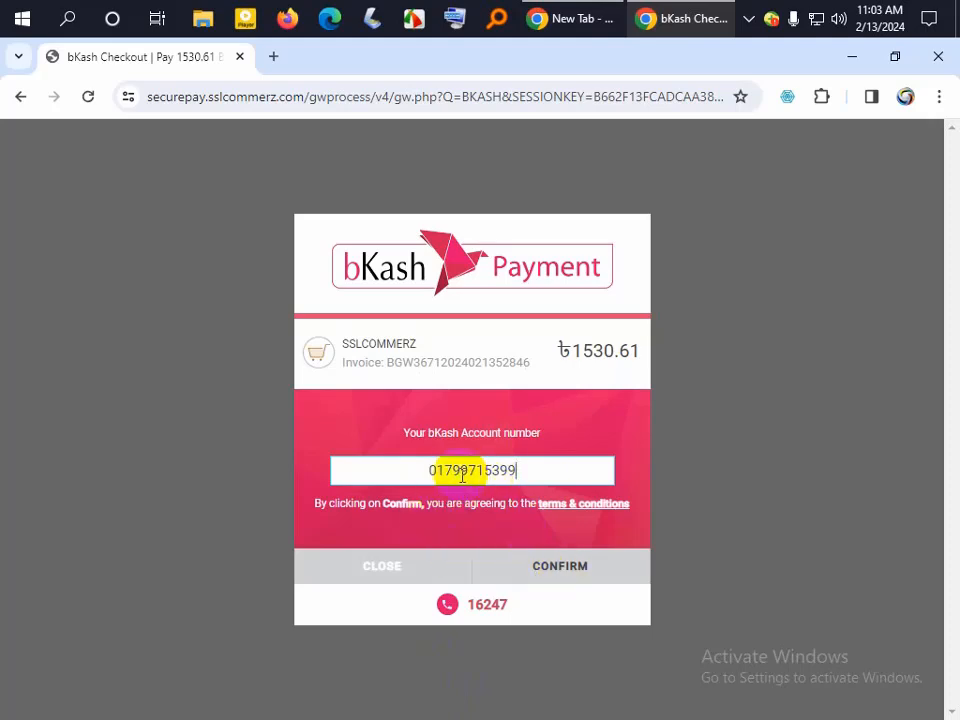
Step: Authorize the ৳1530.61 bKash payment with the account number, SMS verification code and PIN
{"action": "left_click", "coordinate": [562, 575]}
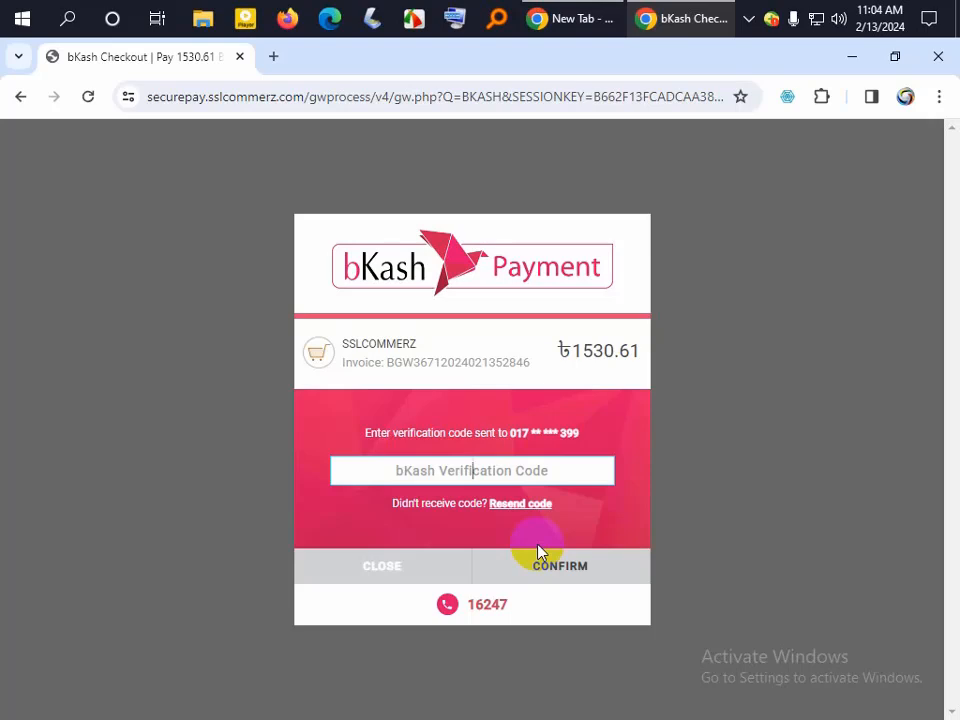
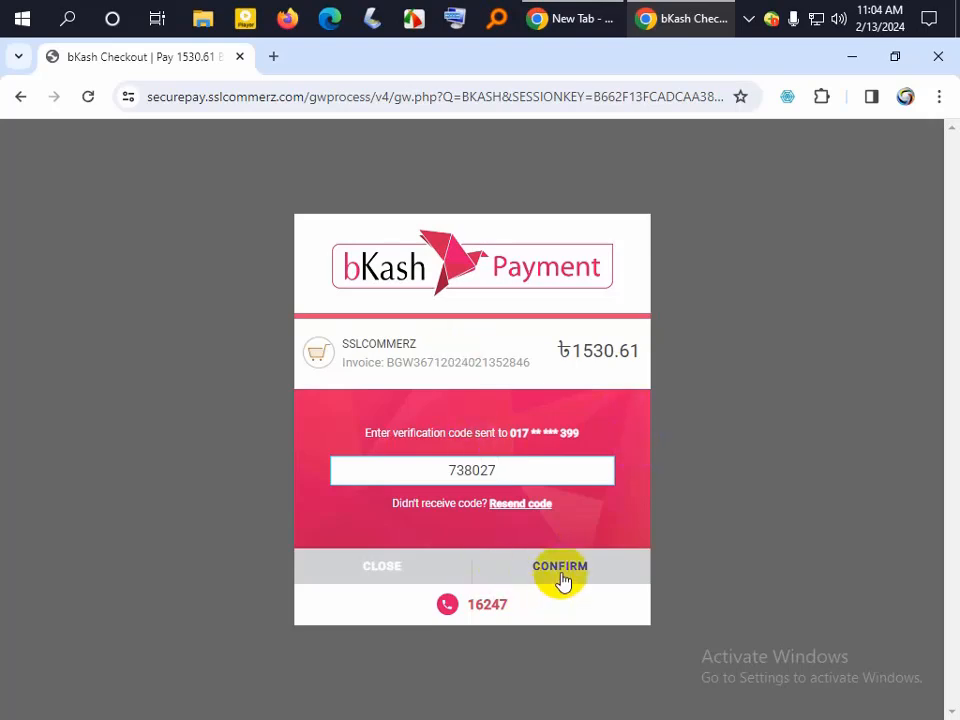
{"action": "left_click", "coordinate": [561, 570]}
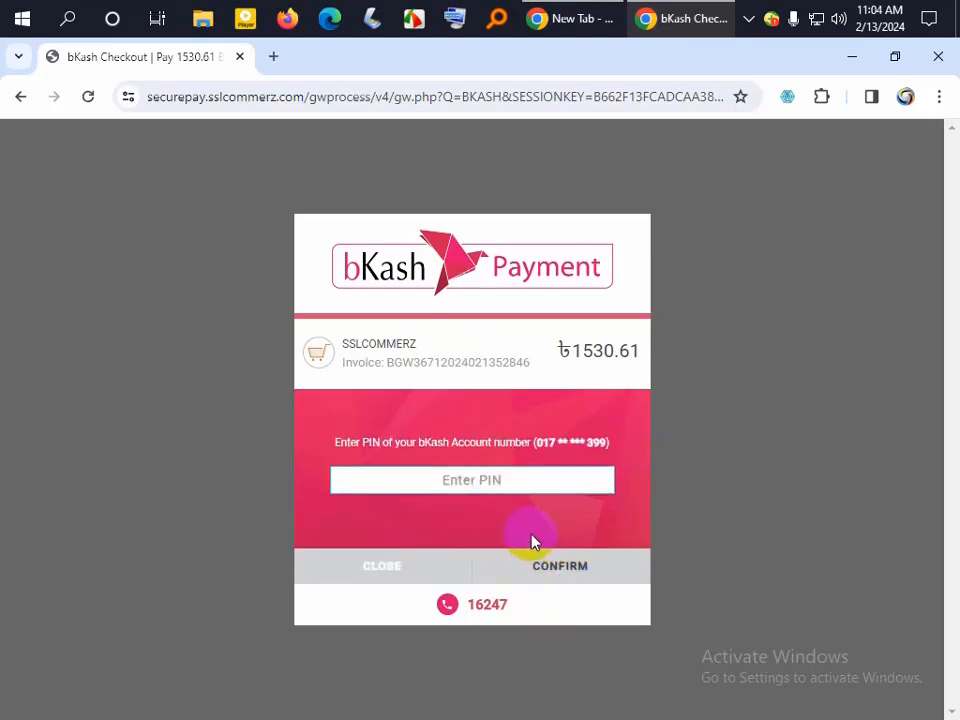
{"action": "type", "text": "••"}
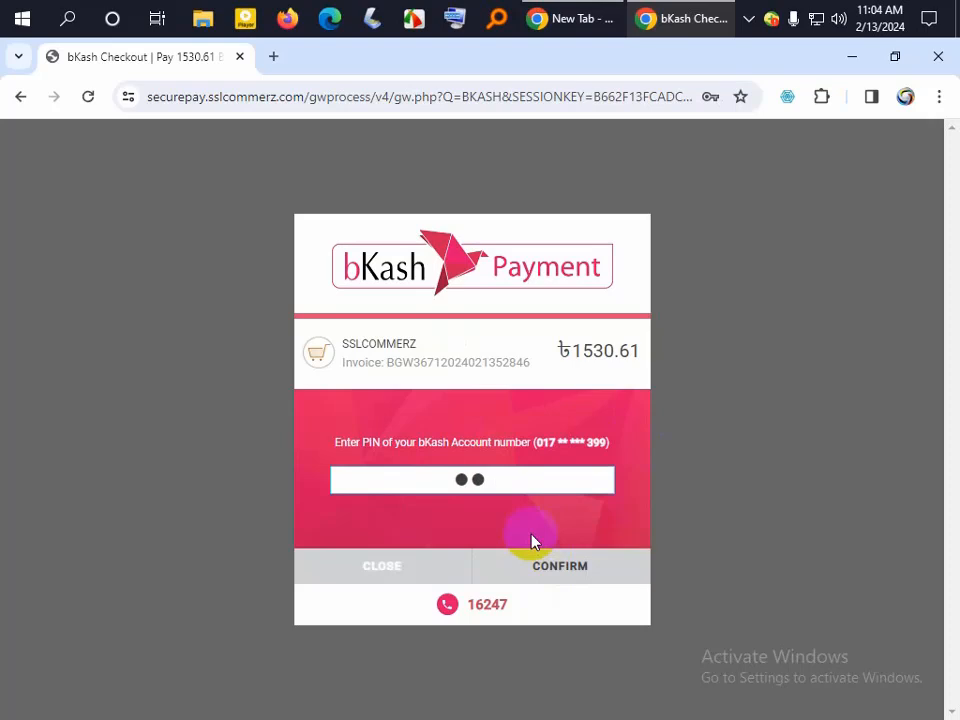
{"action": "type", "text": "•••"}
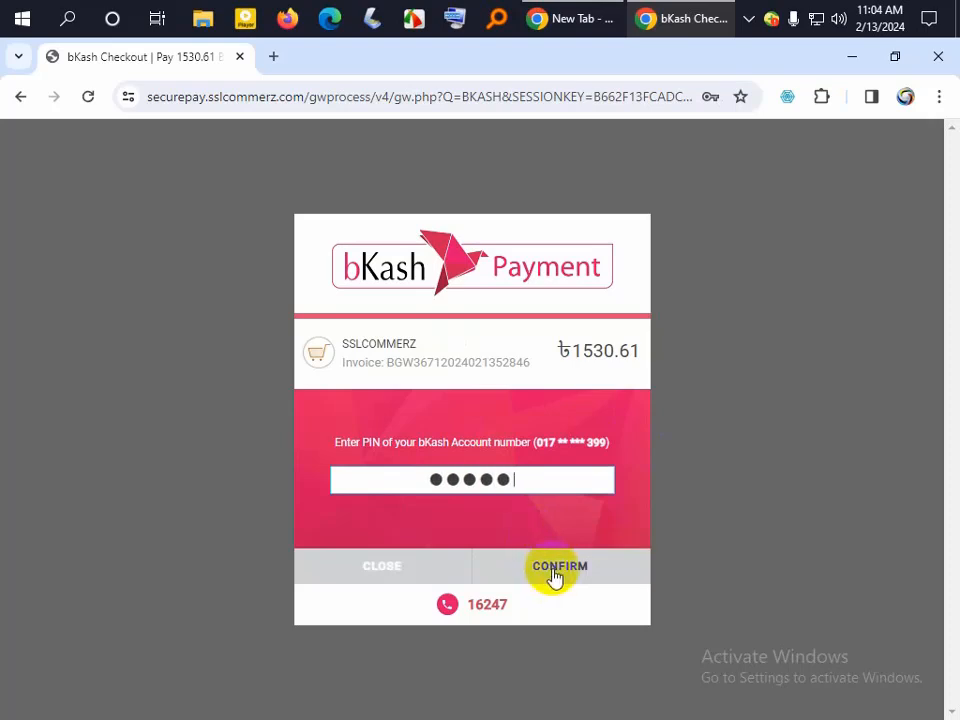
{"action": "left_click", "coordinate": [555, 575]}
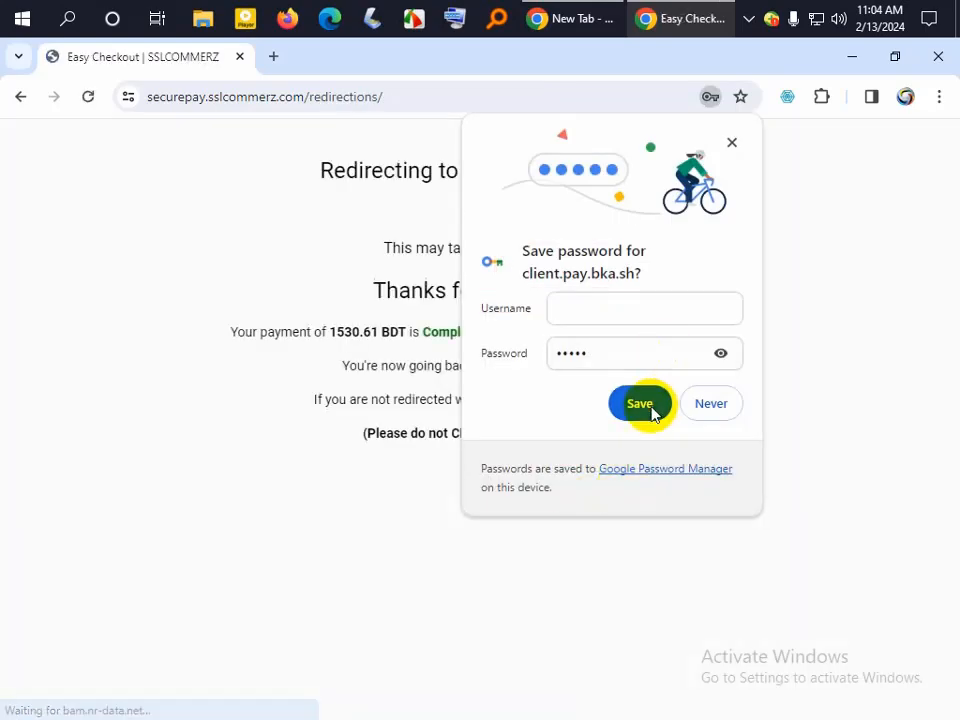
Step: Save the payment password in Chrome and go back to the student dashboard from the success page
{"action": "left_click", "coordinate": [650, 408]}
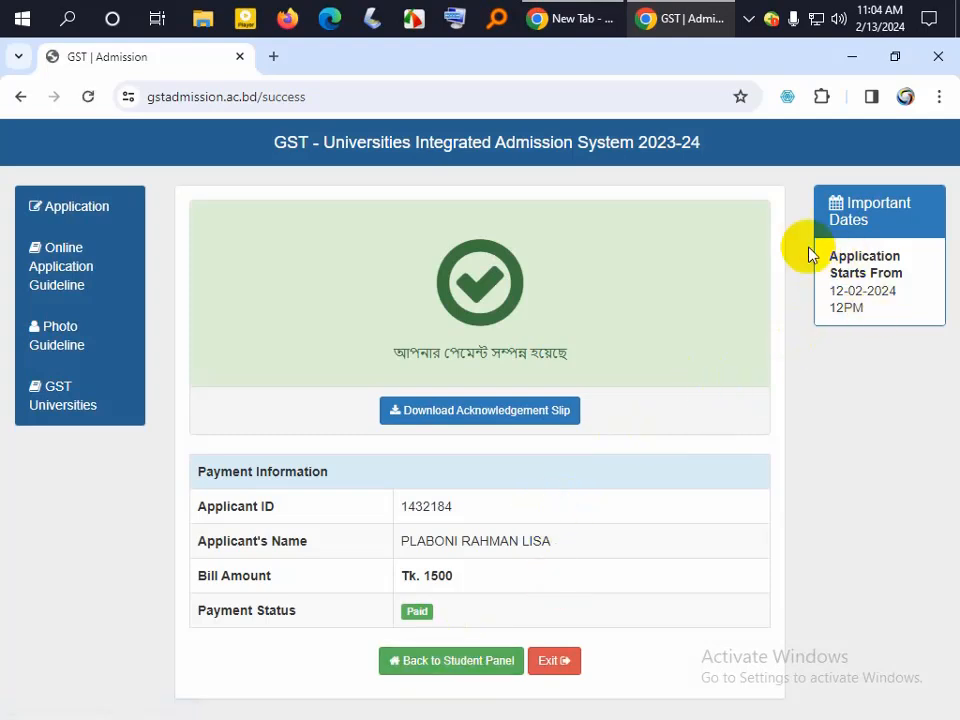
{"action": "left_click", "coordinate": [893, 57]}
{"action": "left_click_drag", "start_coordinate": [771, 279], "coordinate": [773, 347]}
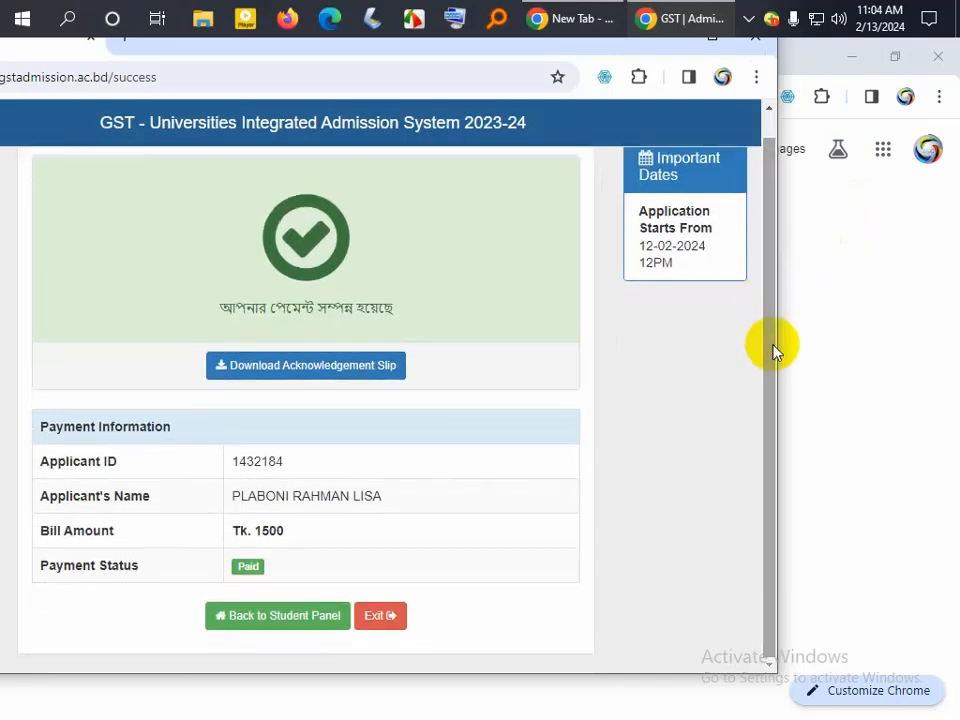
{"action": "left_click", "coordinate": [277, 617]}
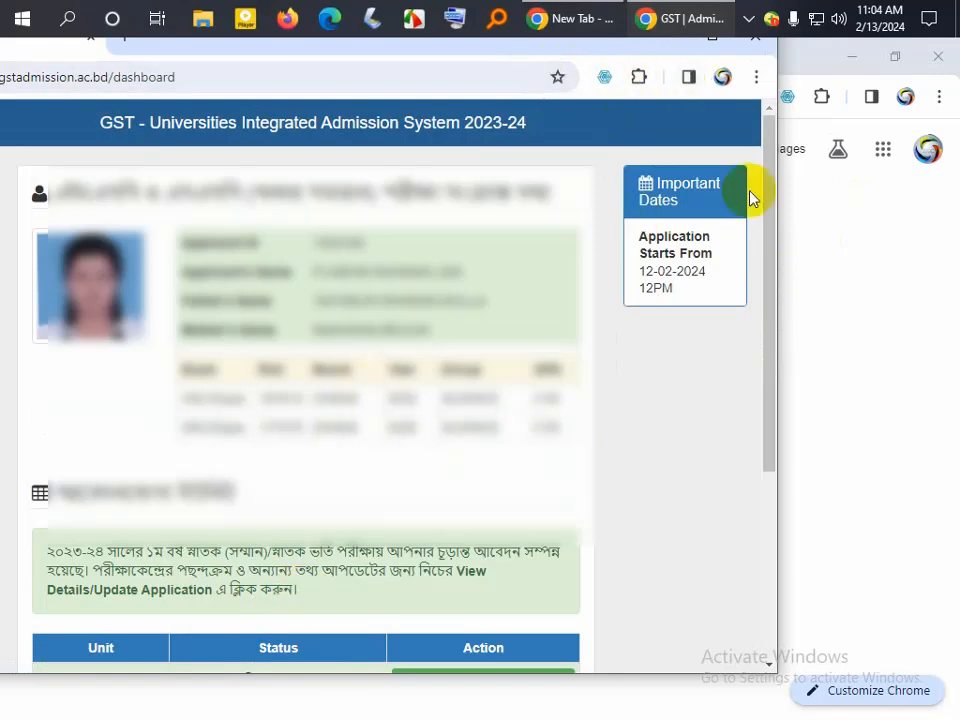
{"action": "left_click_drag", "start_coordinate": [774, 227], "coordinate": [778, 420]}
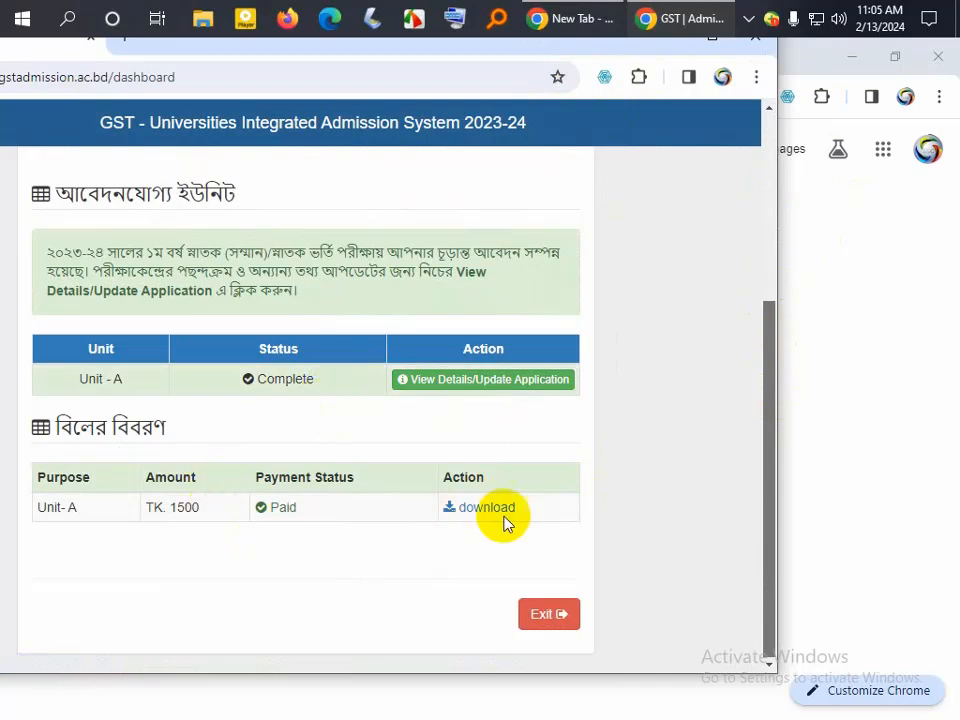
{"action": "left_click", "coordinate": [487, 514]}
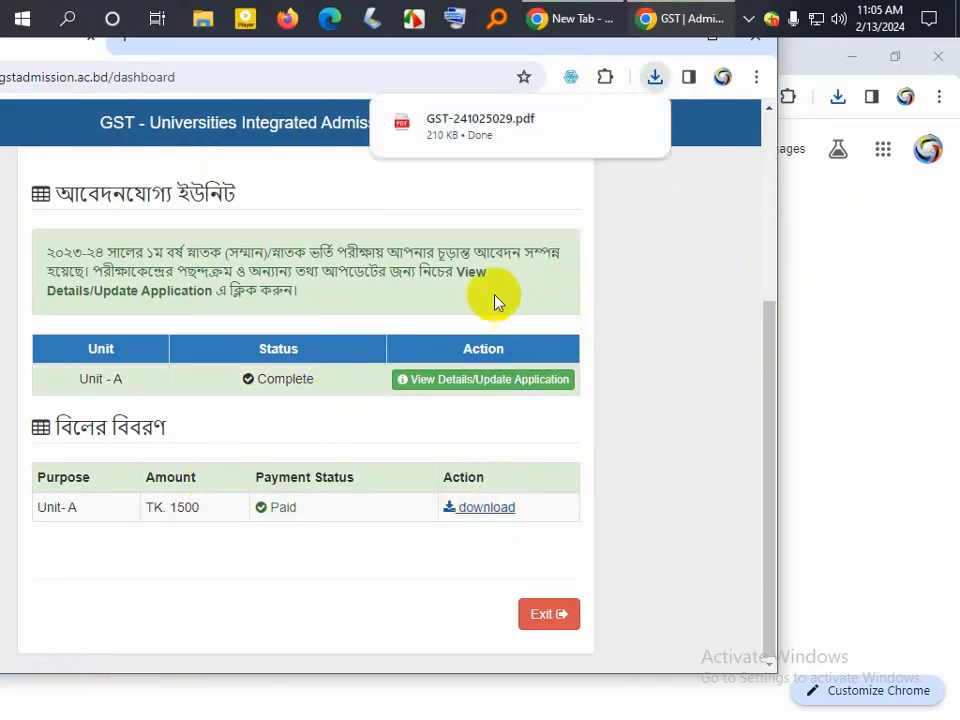
{"action": "left_click", "coordinate": [656, 79]}
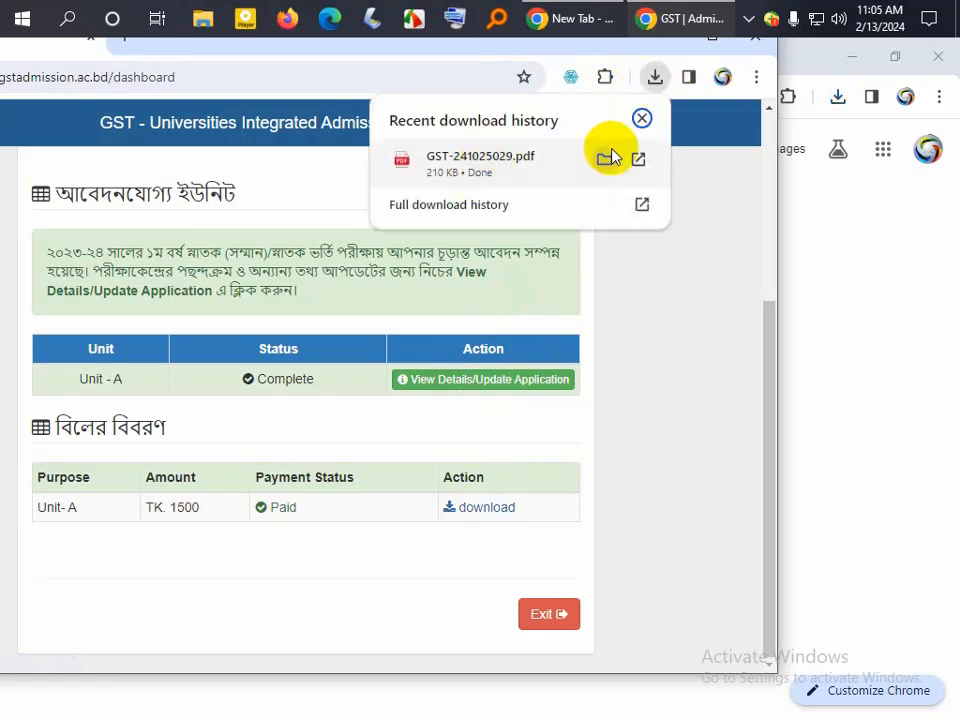
{"action": "left_click", "coordinate": [612, 155]}
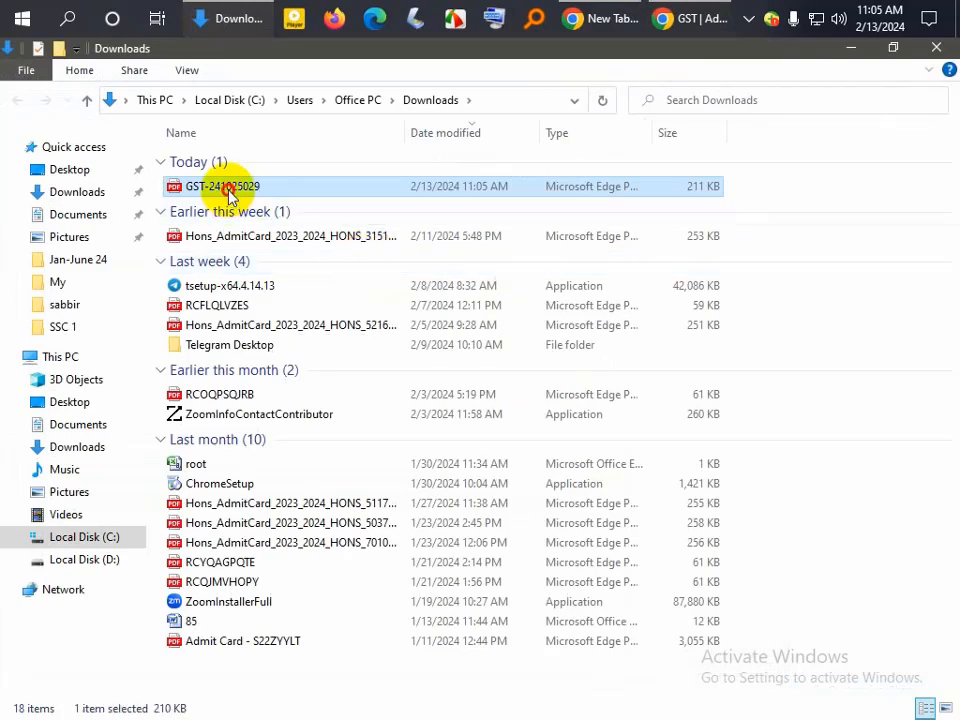
{"action": "double_click", "coordinate": [228, 189]}
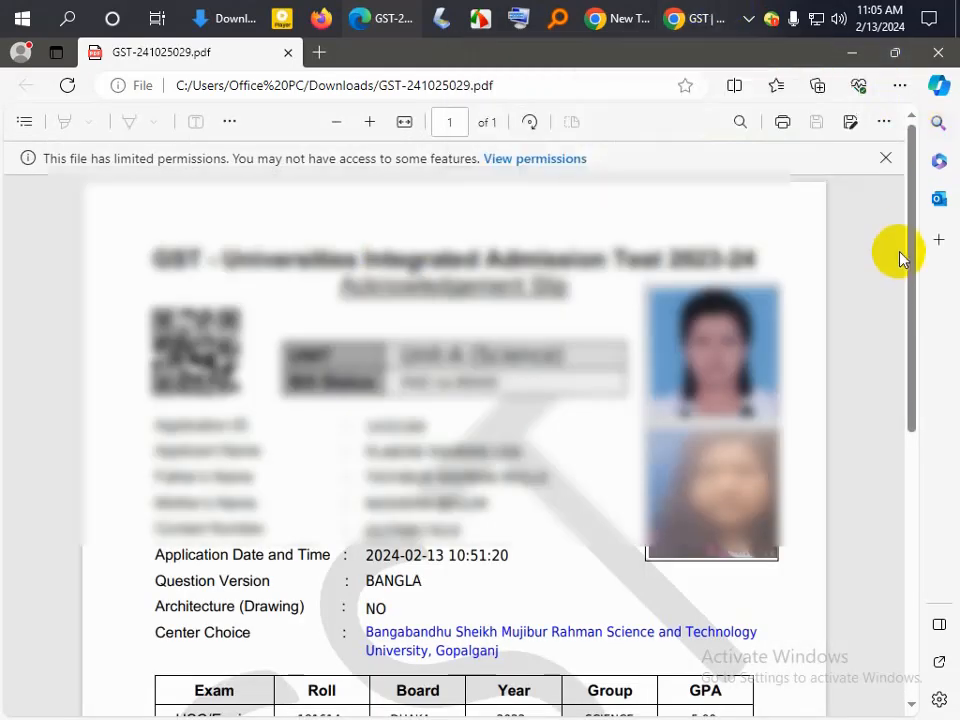
{"action": "left_click_drag", "start_coordinate": [911, 214], "coordinate": [893, 242]}
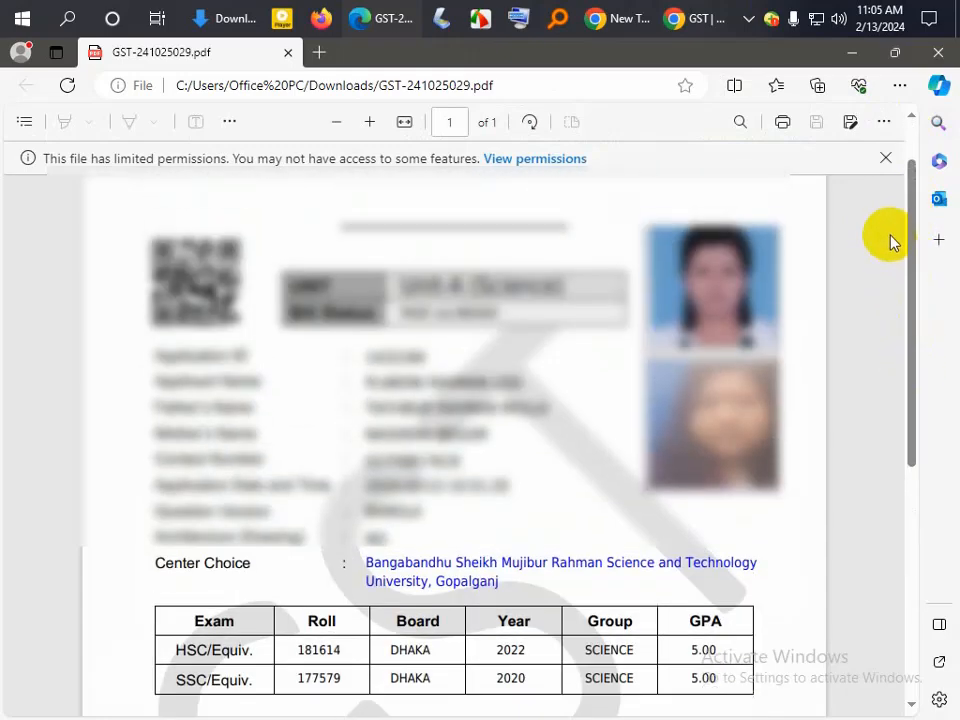